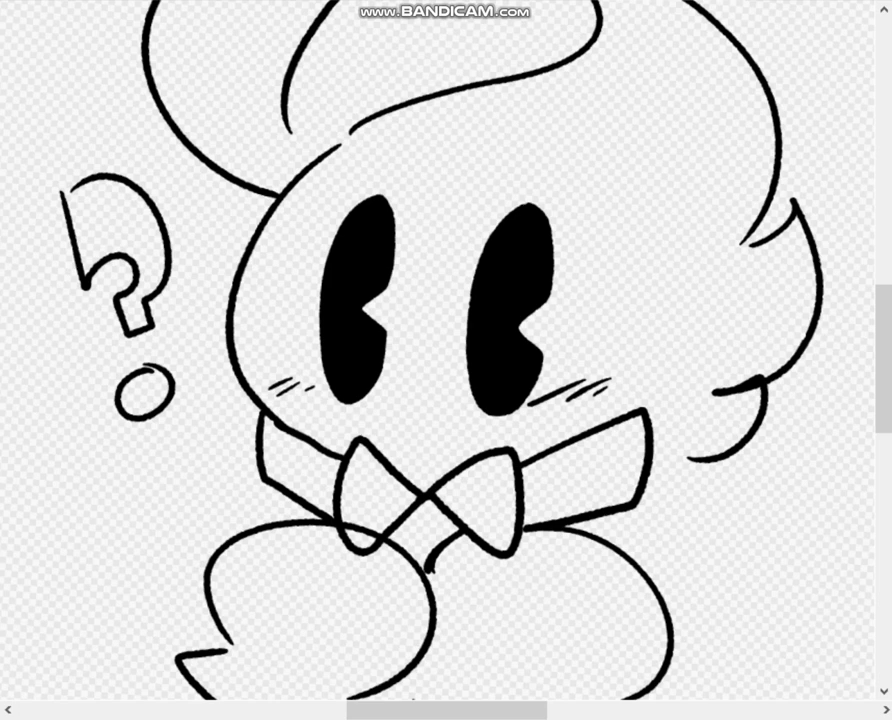
Fill both halves of the bow tie with black, including the small leftover area at the lower tip.
{"action": "scroll", "coordinate": [500, 500], "scroll_direction": "down", "scroll_amount": 3}
{"action": "scroll", "coordinate": [544, 566], "scroll_direction": "up", "scroll_amount": 3}
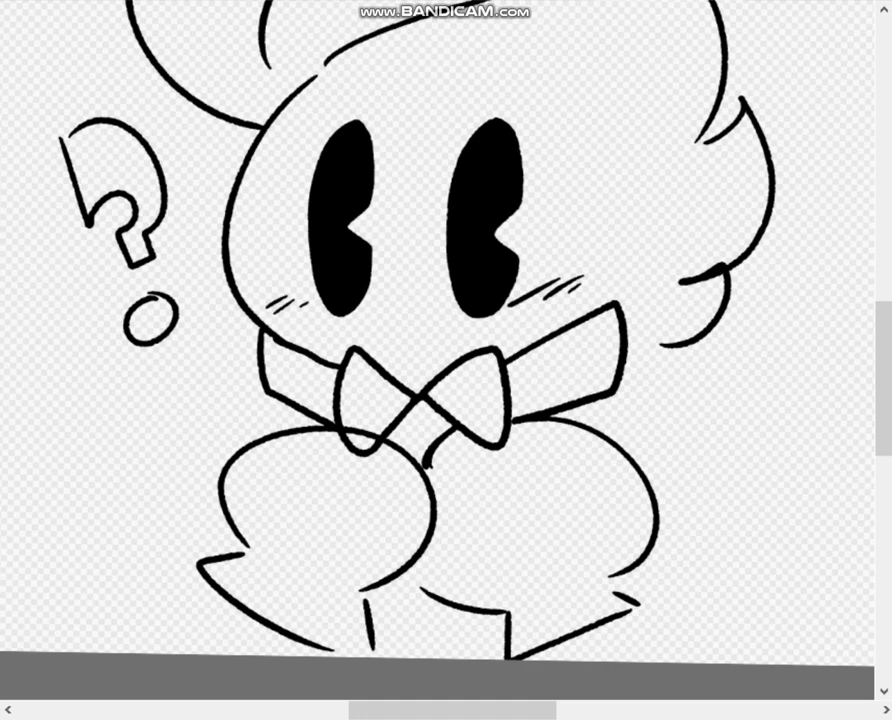
{"action": "left_click", "coordinate": [370, 401]}
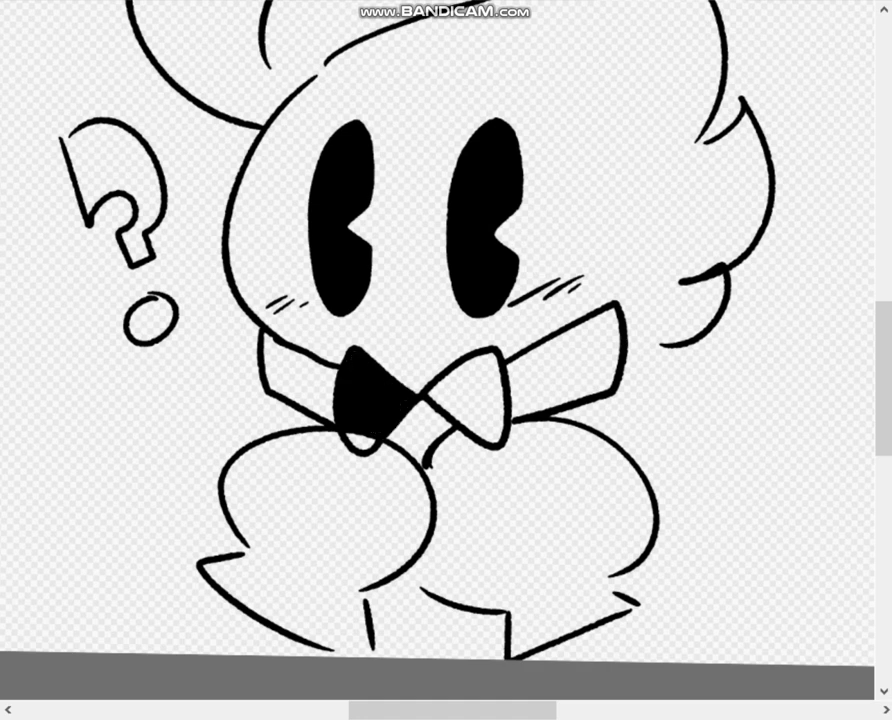
{"action": "left_click", "coordinate": [470, 395]}
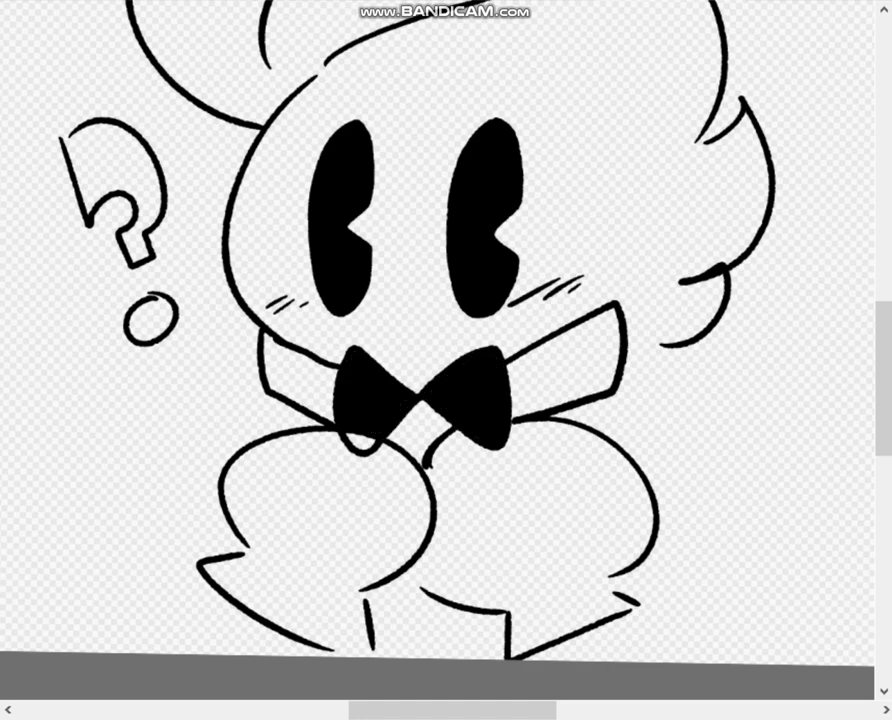
{"action": "left_click", "coordinate": [360, 441]}
Draw two short slanted black blush lines on the face between the eyes.
{"action": "scroll", "coordinate": [548, 431], "scroll_direction": "up", "scroll_amount": 2}
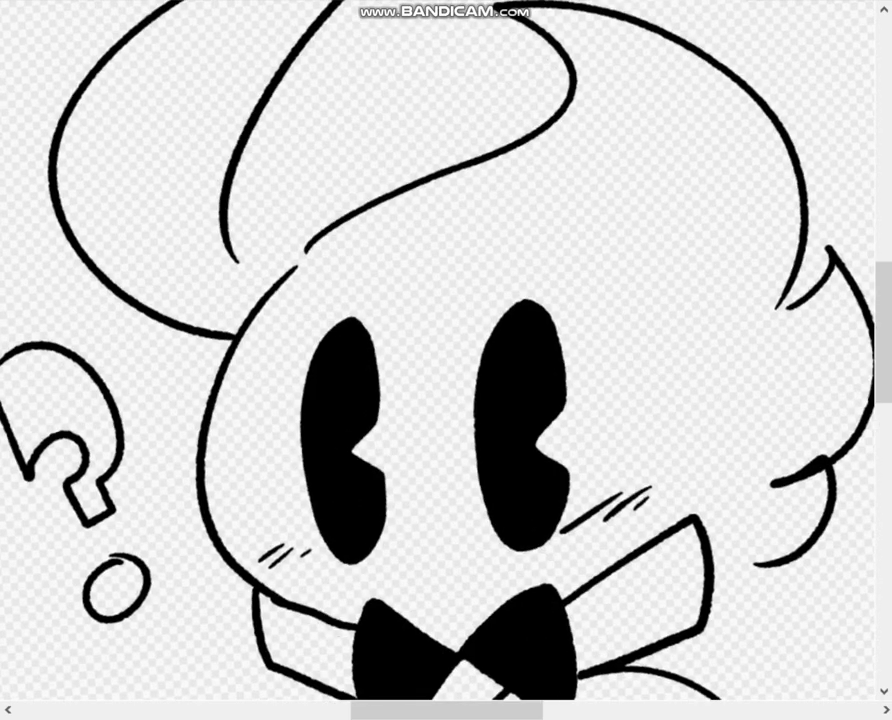
{"action": "mouse_move", "coordinate": [399, 490]}
{"action": "left_mouse_down"}
{"action": "mouse_move", "coordinate": [434, 466]}
{"action": "mouse_move", "coordinate": [442, 476]}
{"action": "left_mouse_up"}
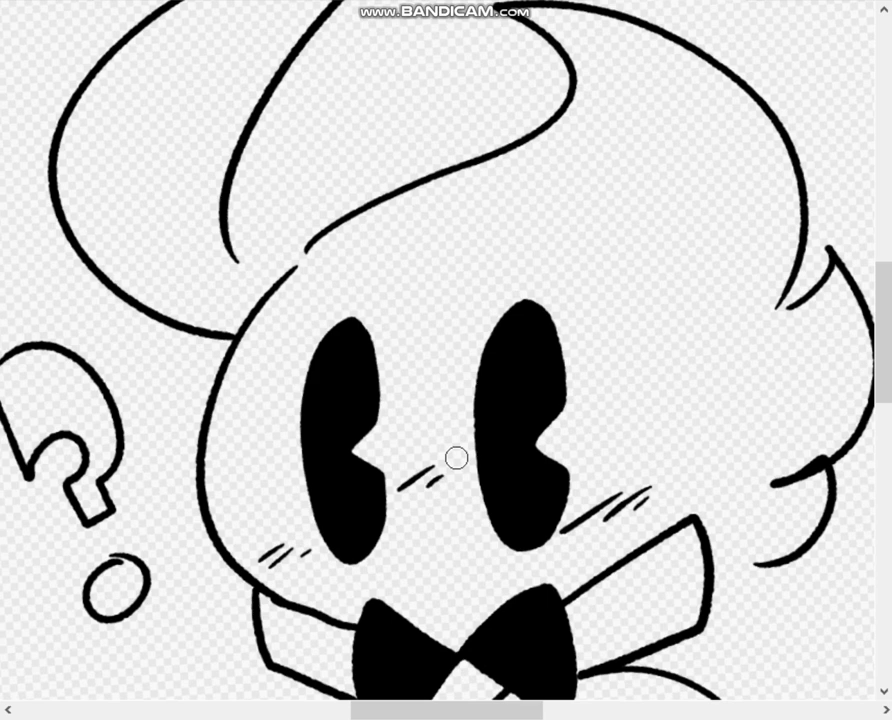
{"action": "scroll", "coordinate": [706, 174], "scroll_direction": "down", "scroll_amount": 2}
Set the Bandicam recording area to Fullscreen and move its recording toolbar up over the FireAlpaca menu bar.
{"action": "left_click", "coordinate": [8, 0]}
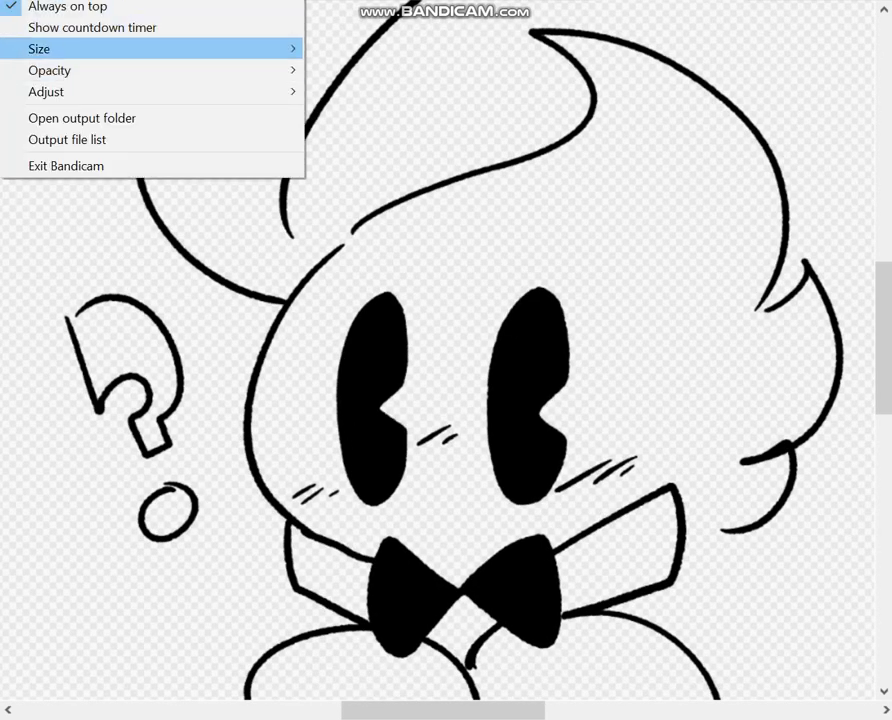
{"action": "left_click", "coordinate": [131, 47]}
{"action": "mouse_move", "coordinate": [131, 48]}
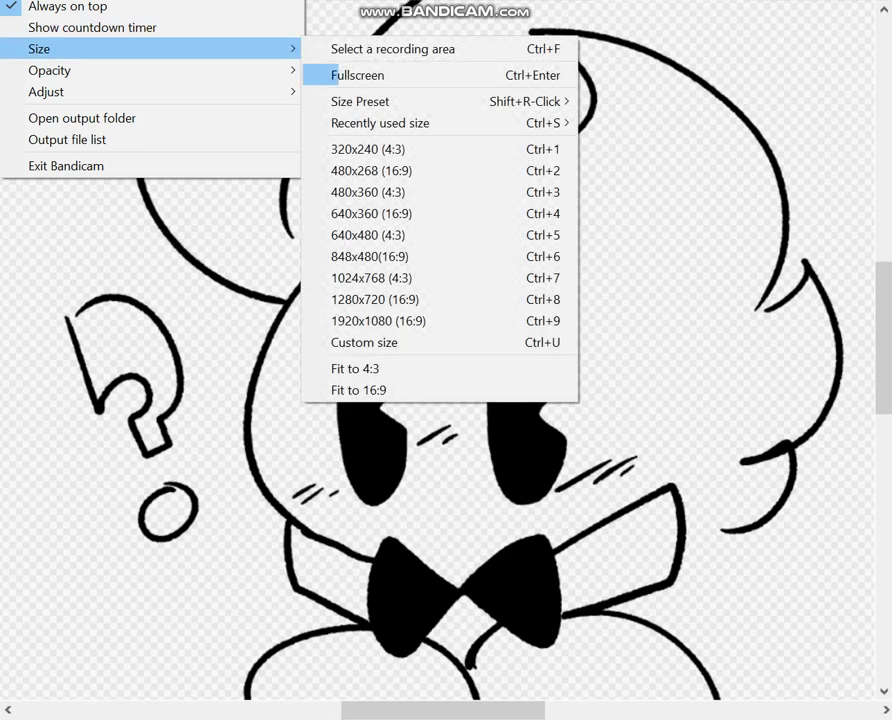
{"action": "left_click", "coordinate": [367, 75]}
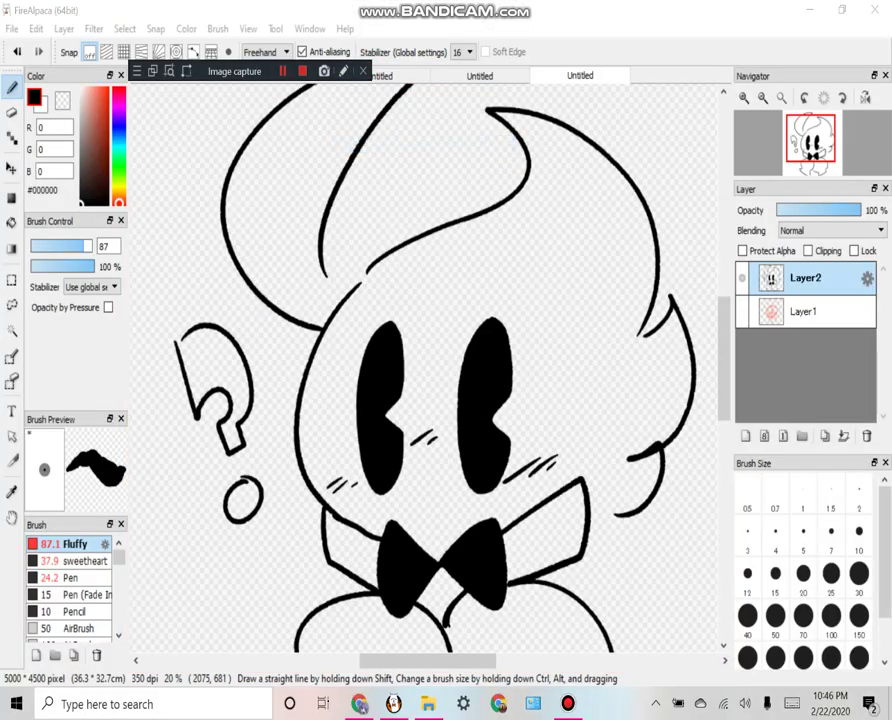
{"action": "left_click_drag", "start_coordinate": [233, 71], "coordinate": [145, 42]}
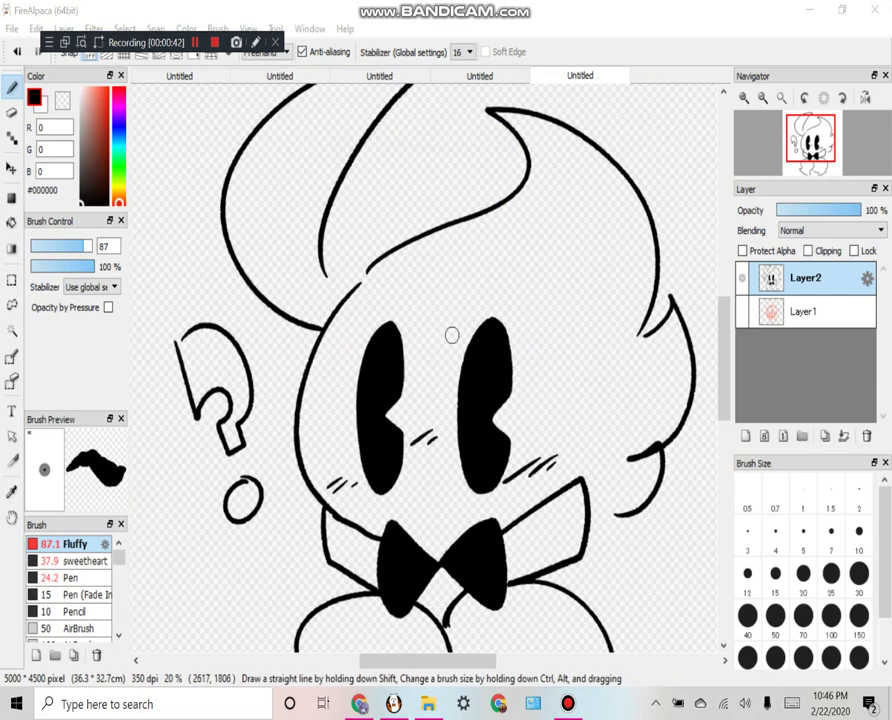
Draw the missing black outlines of both shoes, closing their upper edges and the open bottom of the first shoe.
{"action": "scroll", "coordinate": [454, 336], "scroll_direction": "down", "scroll_amount": 2}
{"action": "left_click_drag", "start_coordinate": [488, 460], "coordinate": [462, 332]}
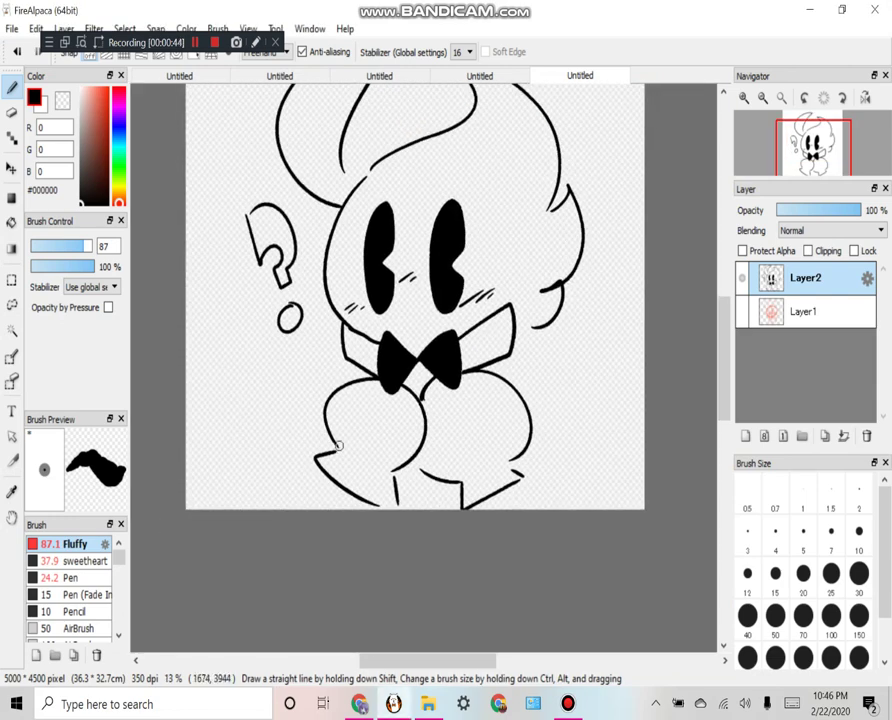
{"action": "scroll", "coordinate": [341, 371], "scroll_direction": "up", "scroll_amount": 1}
{"action": "scroll", "coordinate": [325, 400], "scroll_direction": "up", "scroll_amount": 2}
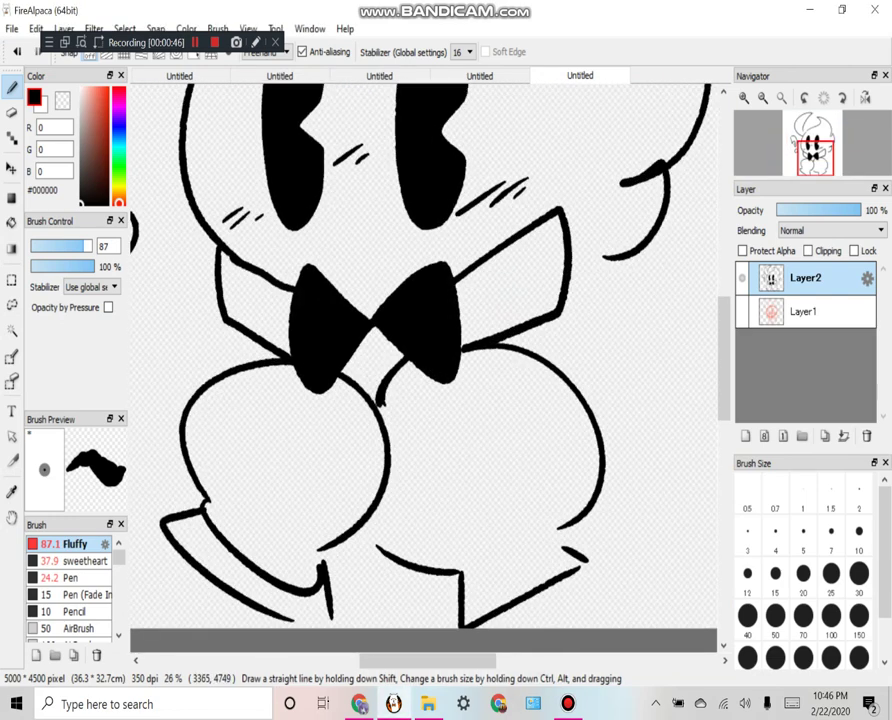
{"action": "left_click_drag", "start_coordinate": [582, 555], "coordinate": [583, 564]}
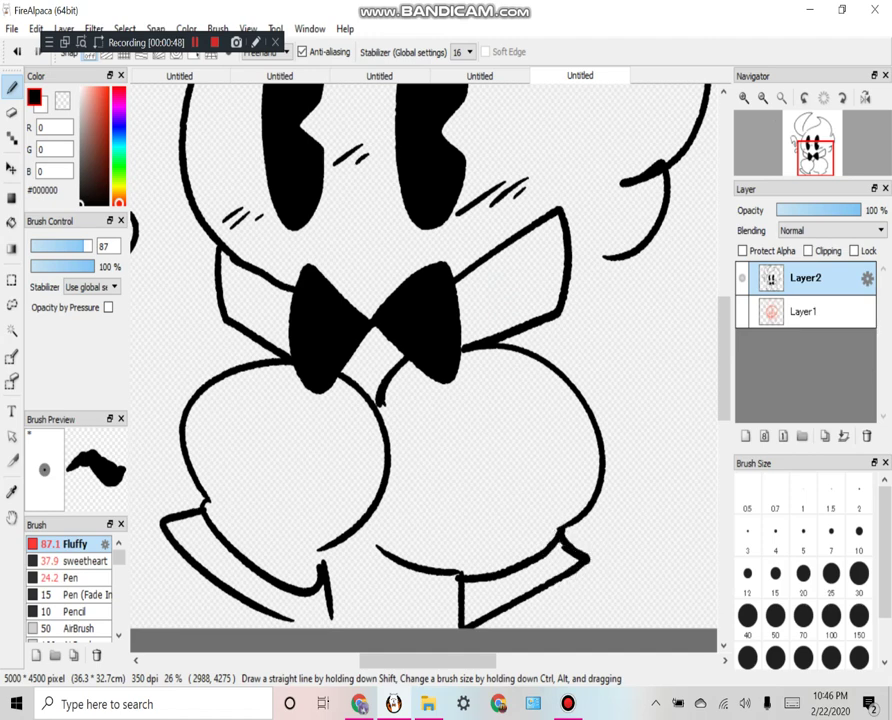
{"action": "mouse_move", "coordinate": [292, 620]}
{"action": "left_mouse_down"}
{"action": "mouse_move", "coordinate": [332, 626]}
{"action": "mouse_move", "coordinate": [330, 598]}
{"action": "left_mouse_up"}
Fill both closed shoe shapes with black using the Bucket tool.
{"action": "key", "text": "g"}
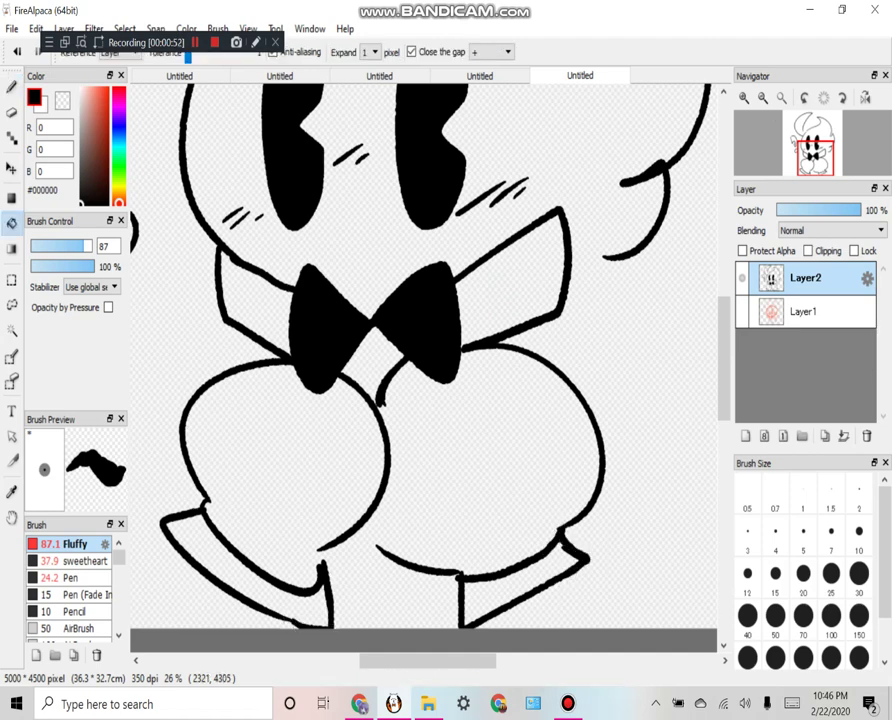
{"action": "left_click", "coordinate": [250, 575]}
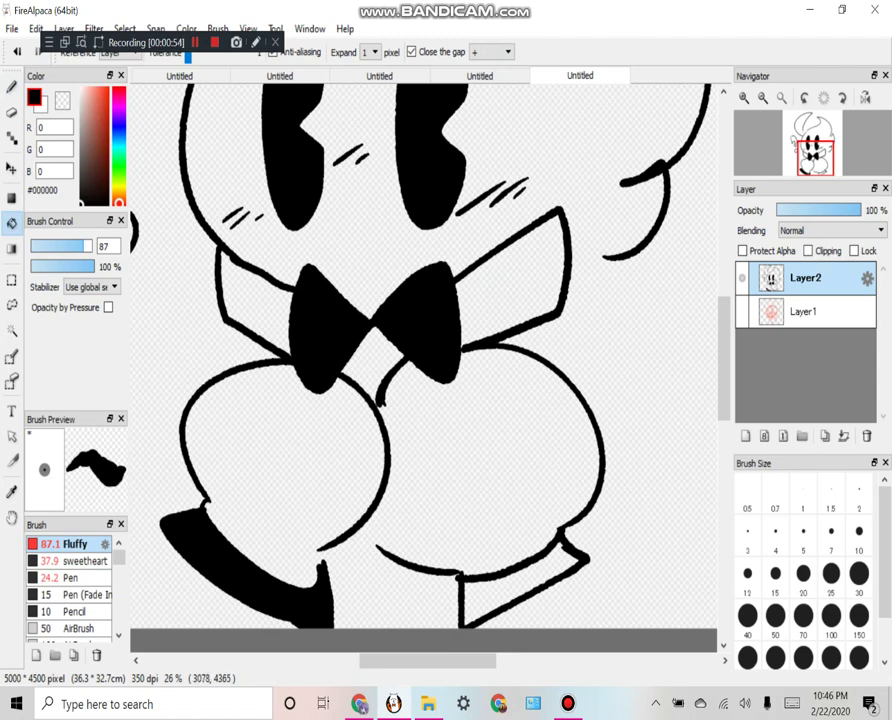
{"action": "left_click", "coordinate": [474, 609]}
{"action": "key", "text": "b"}
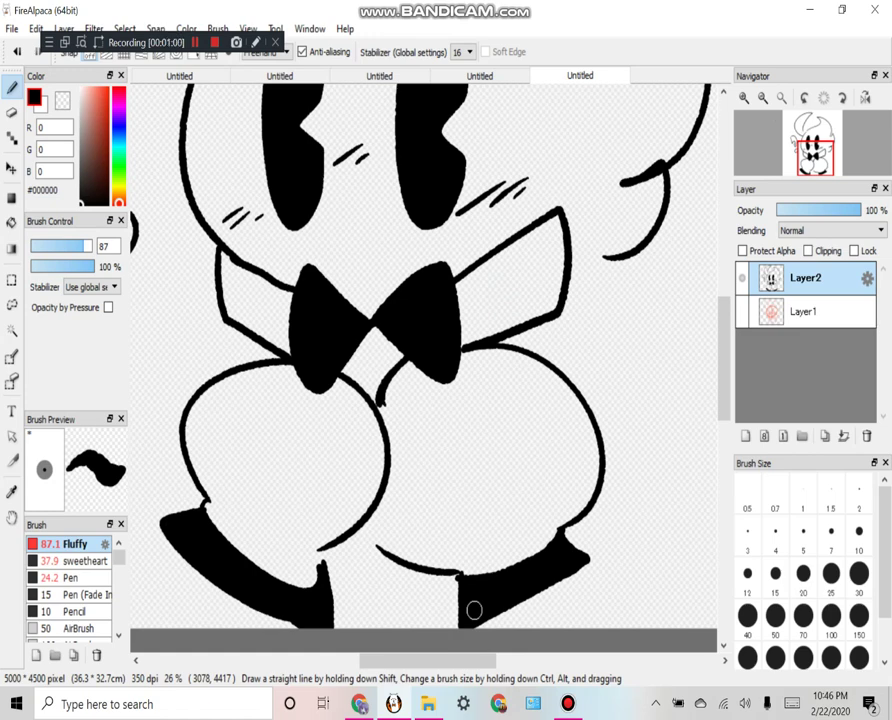
Close the gaps in the question mark's outline and fill the mark and its dot with black.
{"action": "scroll", "coordinate": [470, 550], "scroll_direction": "down", "scroll_amount": 3}
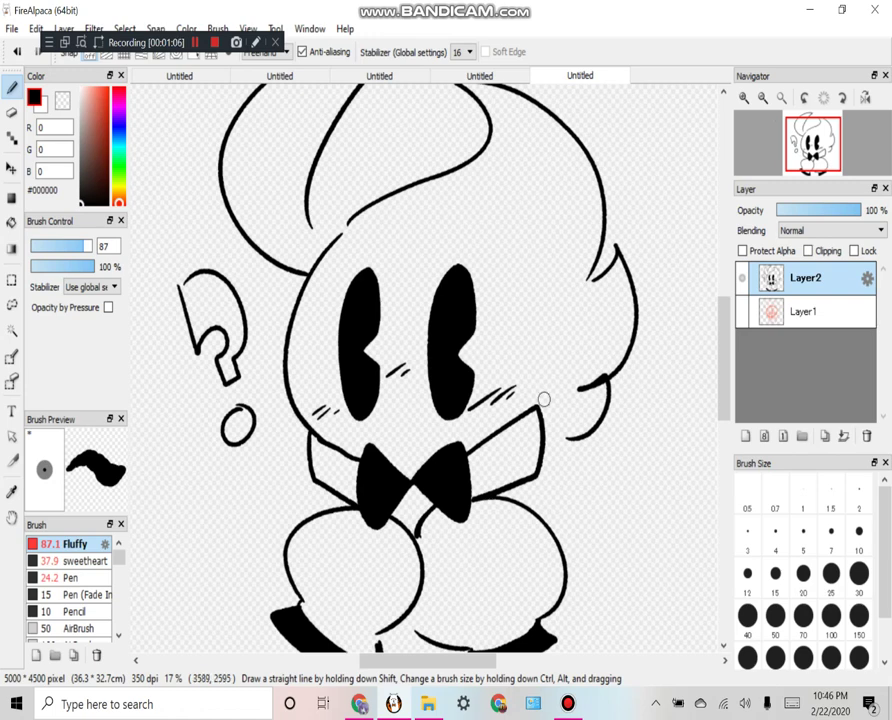
{"action": "scroll", "coordinate": [190, 250], "scroll_direction": "up", "scroll_amount": 3}
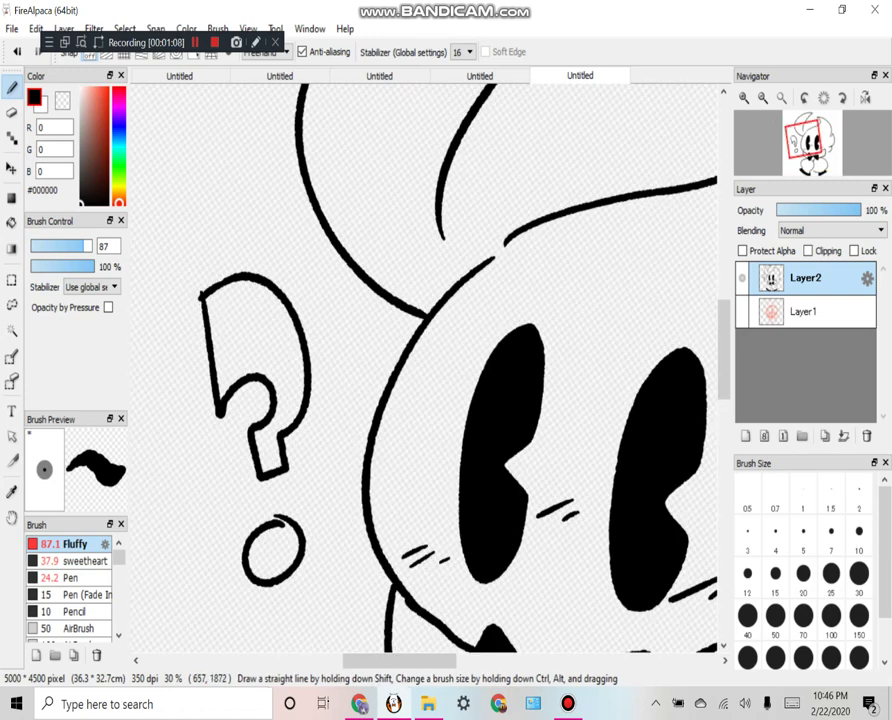
{"action": "left_click_drag", "start_coordinate": [277, 520], "coordinate": [289, 525]}
{"action": "key", "text": "g"}
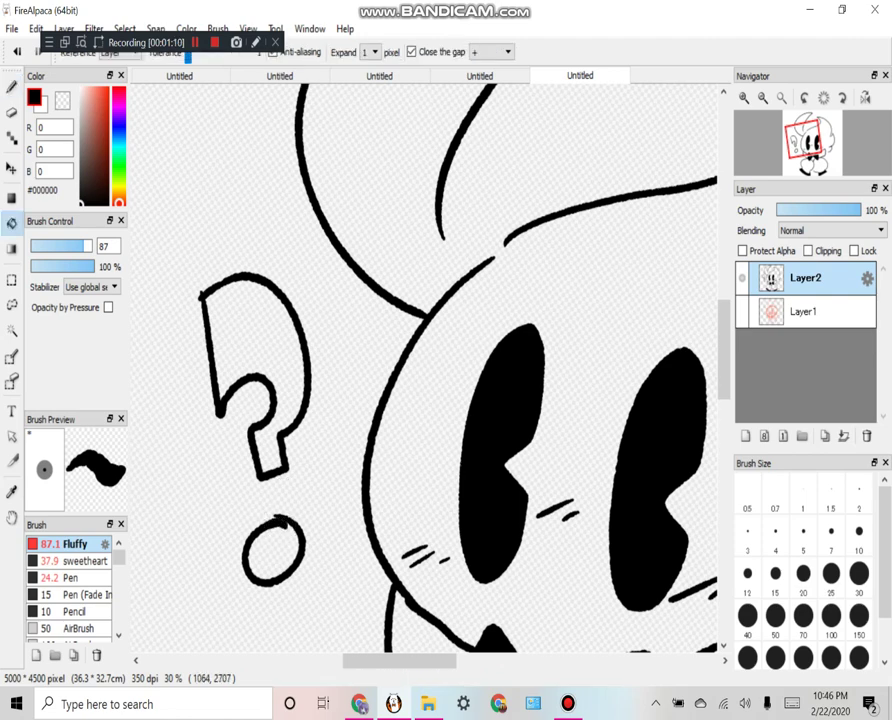
{"action": "left_click", "coordinate": [250, 320]}
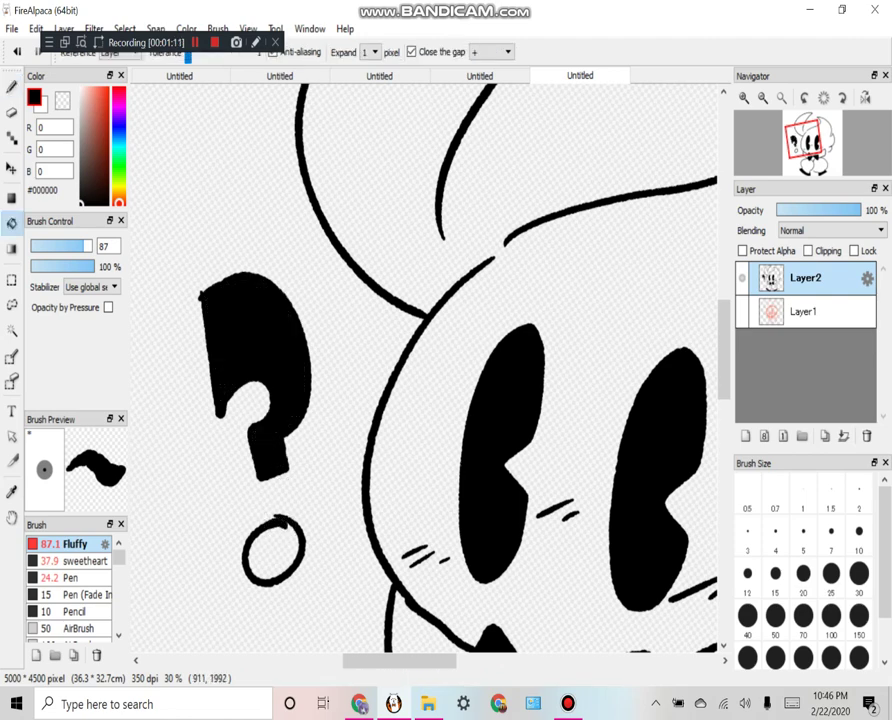
{"action": "left_click", "coordinate": [272, 545]}
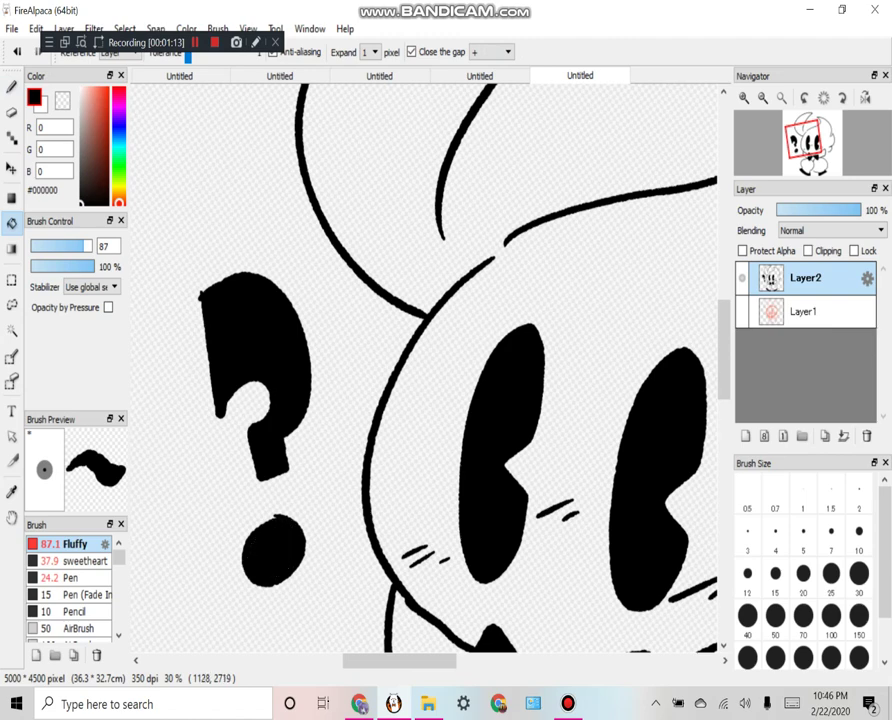
{"action": "key", "text": "b"}
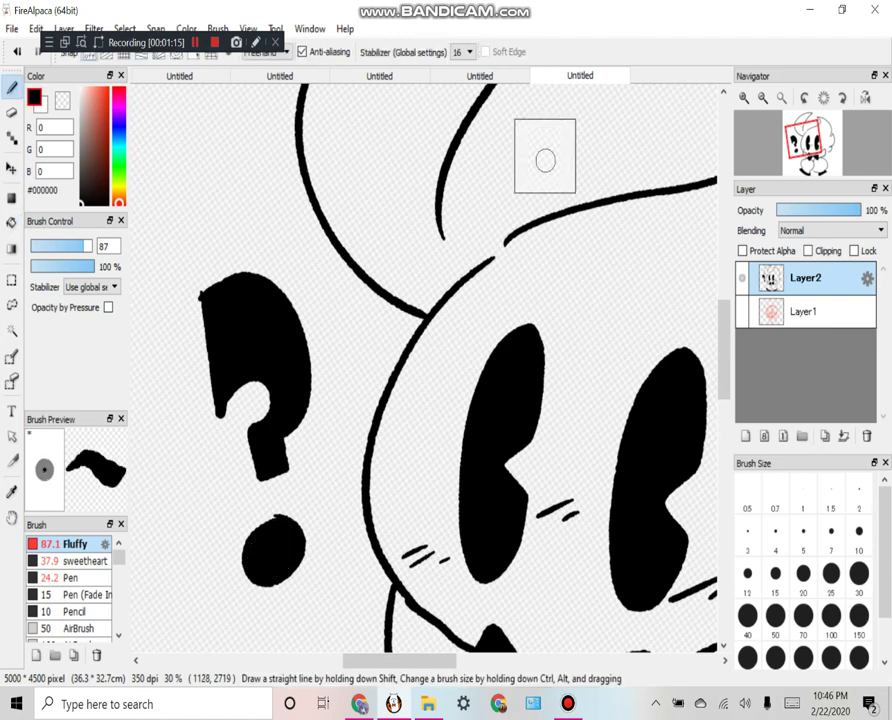
Add a new layer directly above Layer1 and choose the red-orange colour #FF3A1E.
{"action": "scroll", "coordinate": [538, 150], "scroll_direction": "down", "scroll_amount": 3}
{"action": "scroll", "coordinate": [566, 154], "scroll_direction": "down", "scroll_amount": 1}
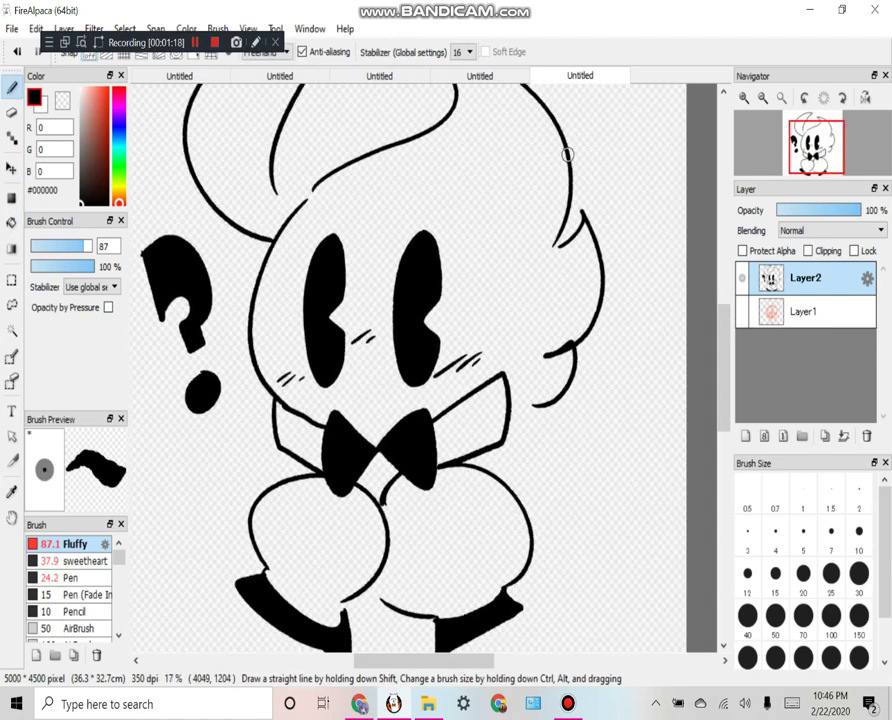
{"action": "left_click", "coordinate": [803, 311]}
{"action": "left_click", "coordinate": [745, 436]}
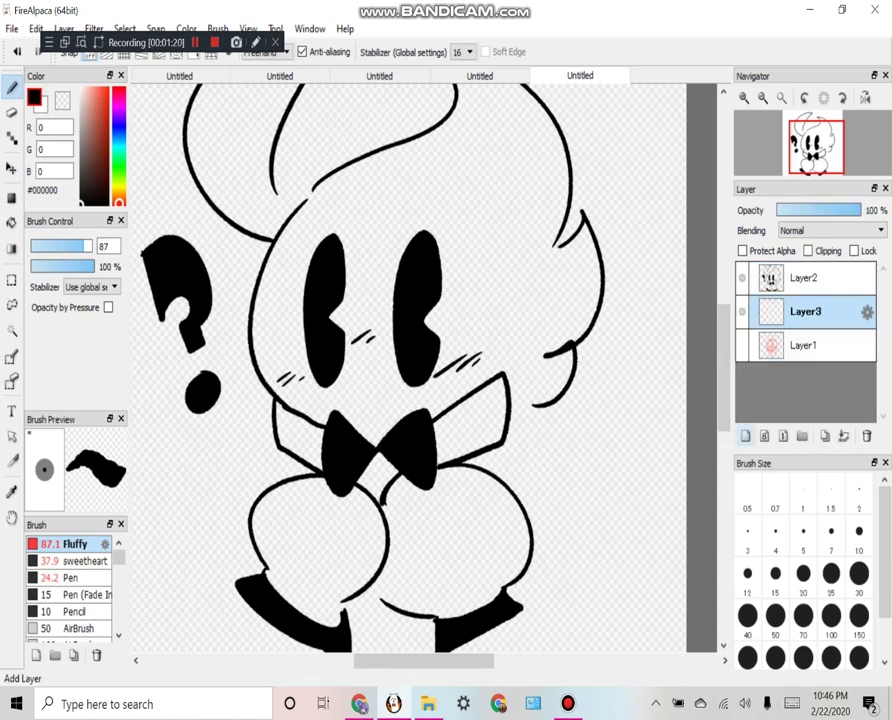
{"action": "left_click_drag", "start_coordinate": [94, 147], "coordinate": [106, 88]}
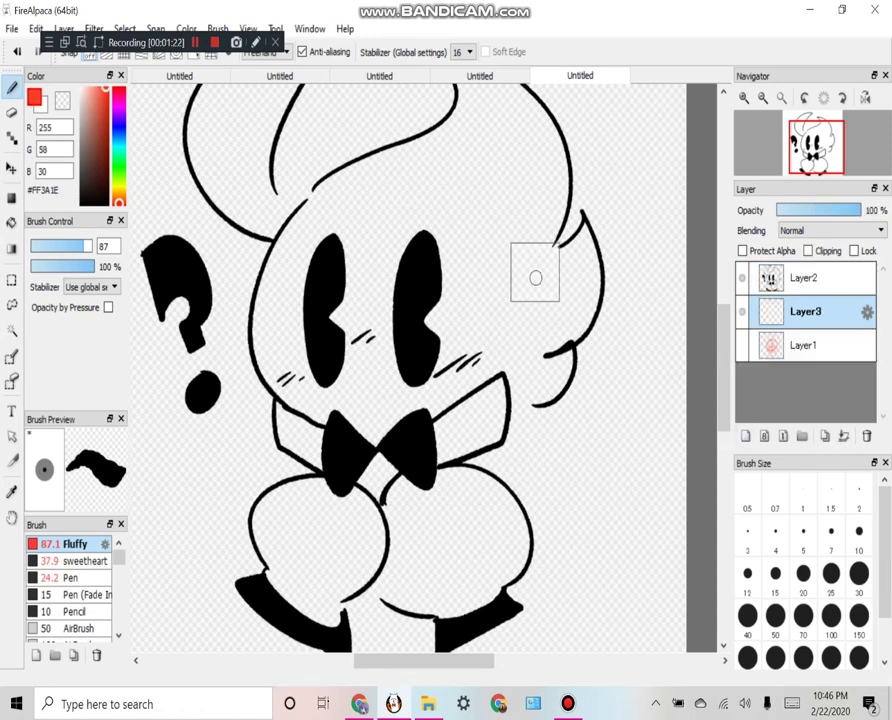
Bridge the outline gaps between the collar and the lowest hair tuft and at the base of the front hair with red-orange strokes.
{"action": "scroll", "coordinate": [538, 278], "scroll_direction": "up", "scroll_amount": 3}
{"action": "left_click_drag", "start_coordinate": [546, 488], "coordinate": [612, 471]}
{"action": "scroll", "coordinate": [378, 265], "scroll_direction": "up", "scroll_amount": 1}
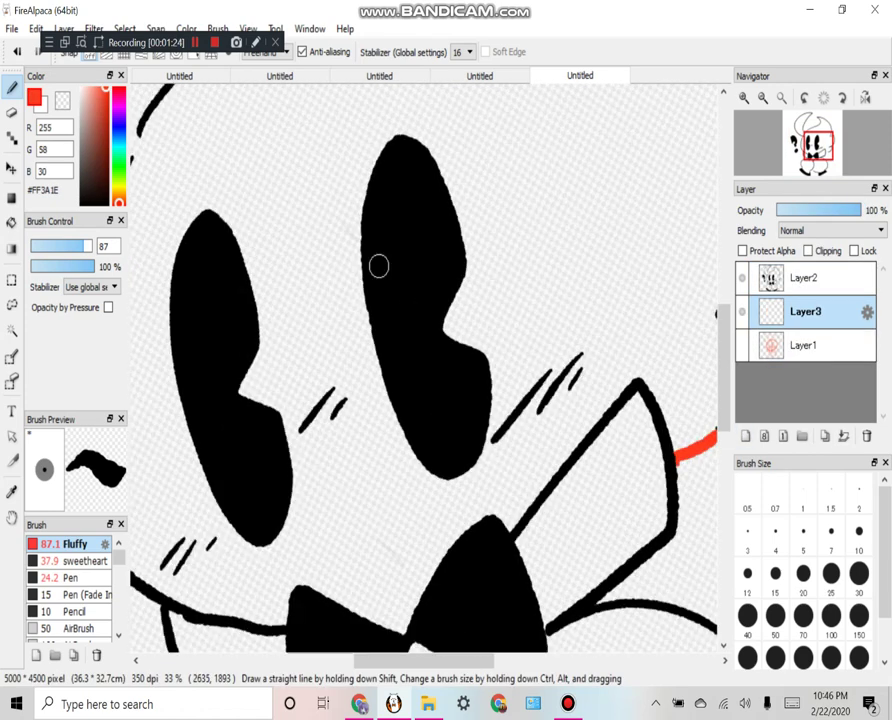
{"action": "left_click_drag", "start_coordinate": [184, 153], "coordinate": [165, 228]}
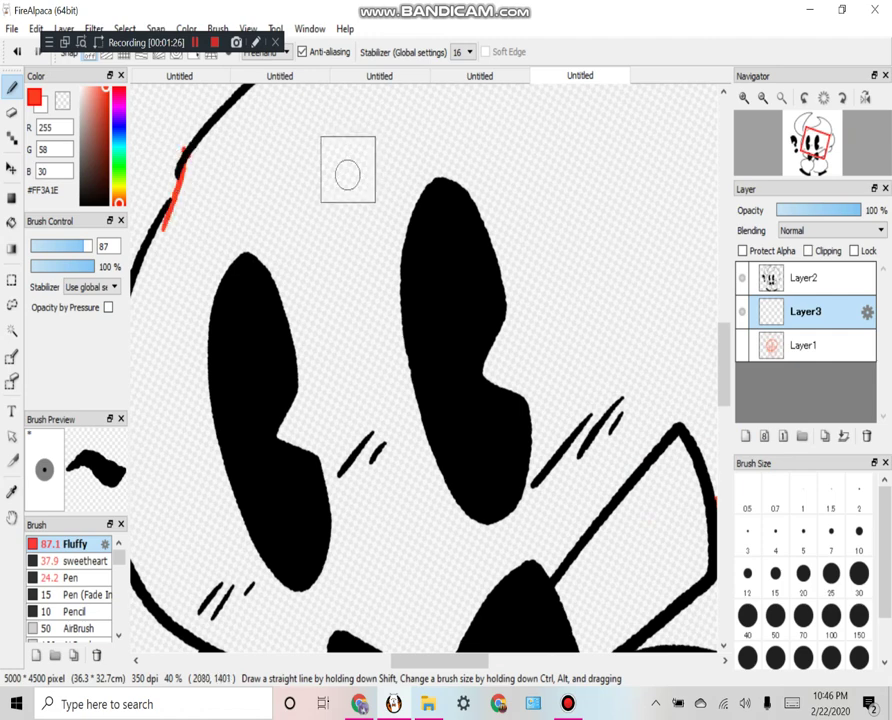
{"action": "left_click_drag", "start_coordinate": [349, 176], "coordinate": [465, 257]}
{"action": "key", "text": "ctrl+z"}
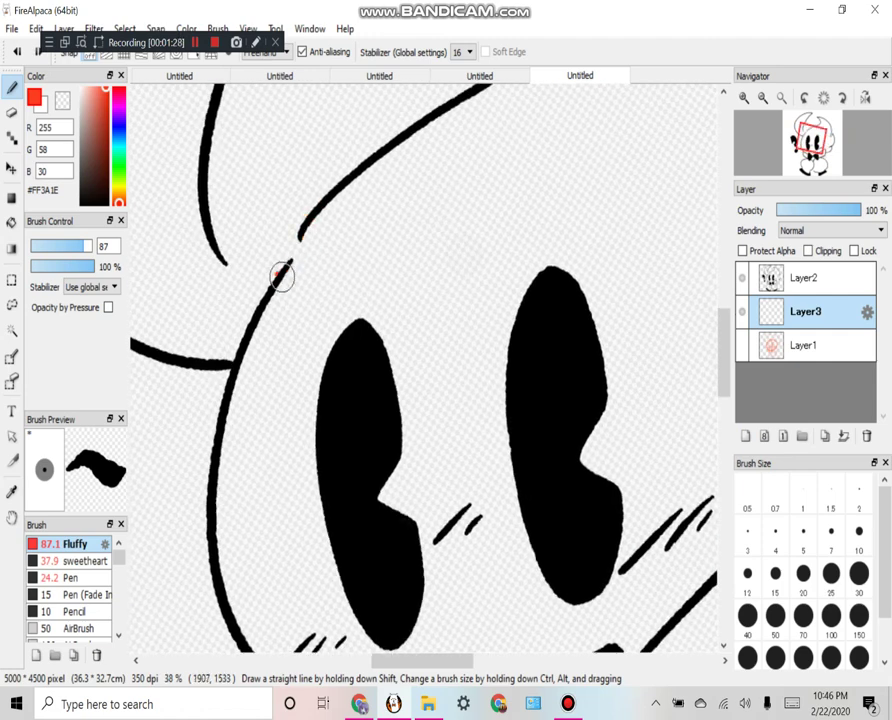
{"action": "left_click_drag", "start_coordinate": [280, 271], "coordinate": [320, 212]}
{"action": "left_click_drag", "start_coordinate": [224, 262], "coordinate": [290, 266]}
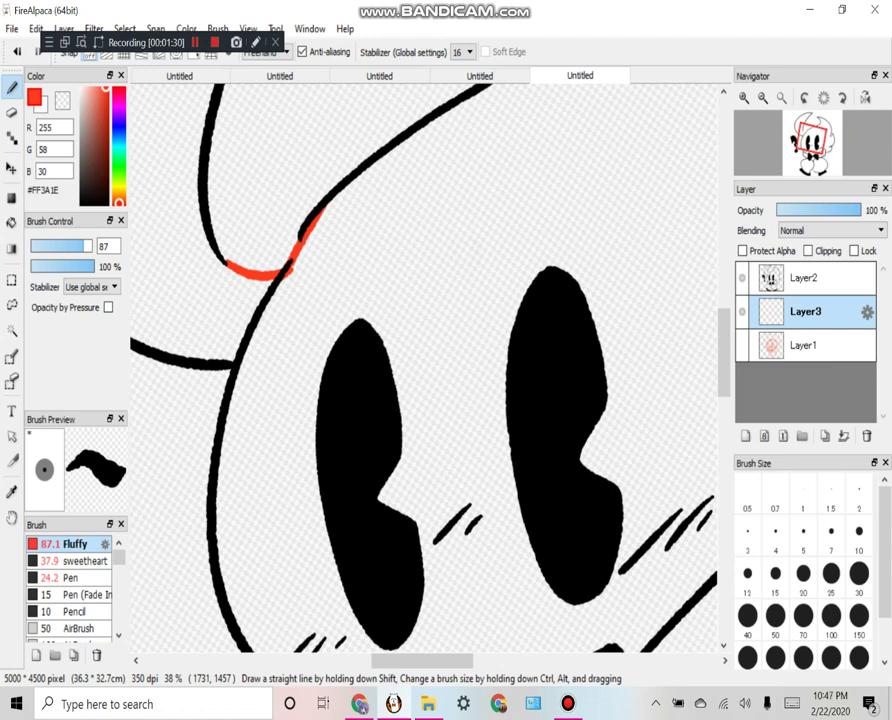
Try to fill the character with red-orange on Layer3, and undo the fill.
{"action": "key", "text": "g"}
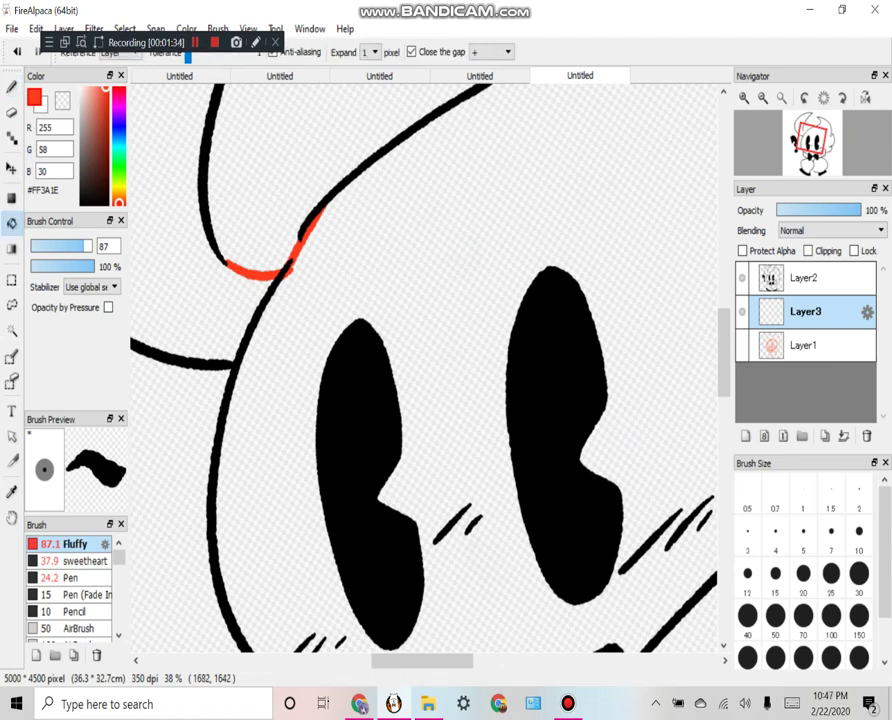
{"action": "left_click", "coordinate": [205, 318]}
{"action": "scroll", "coordinate": [424, 368], "scroll_direction": "down", "scroll_amount": 3}
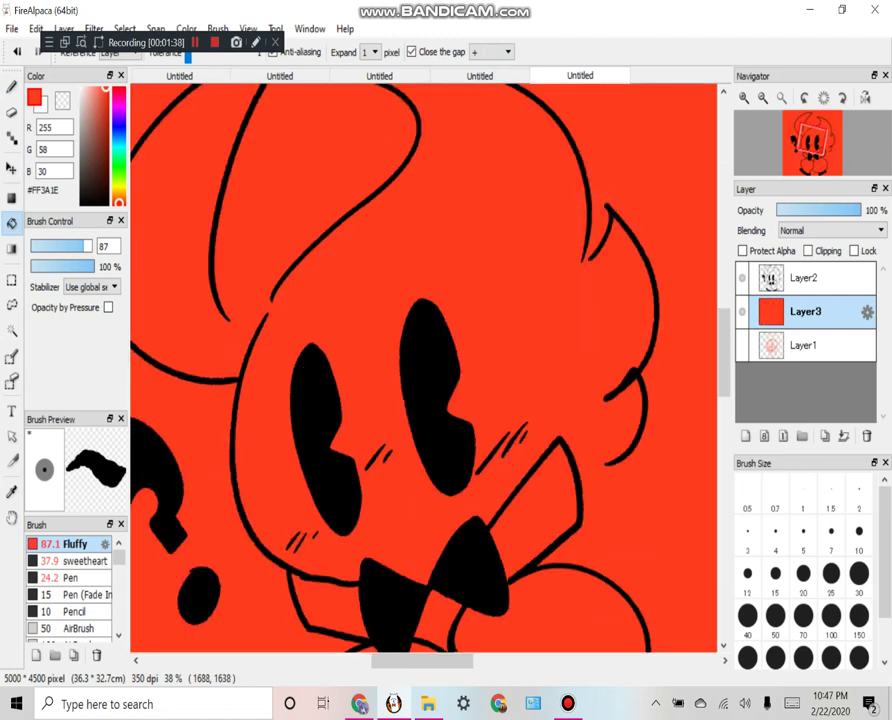
{"action": "scroll", "coordinate": [424, 368], "scroll_direction": "down", "scroll_amount": 3}
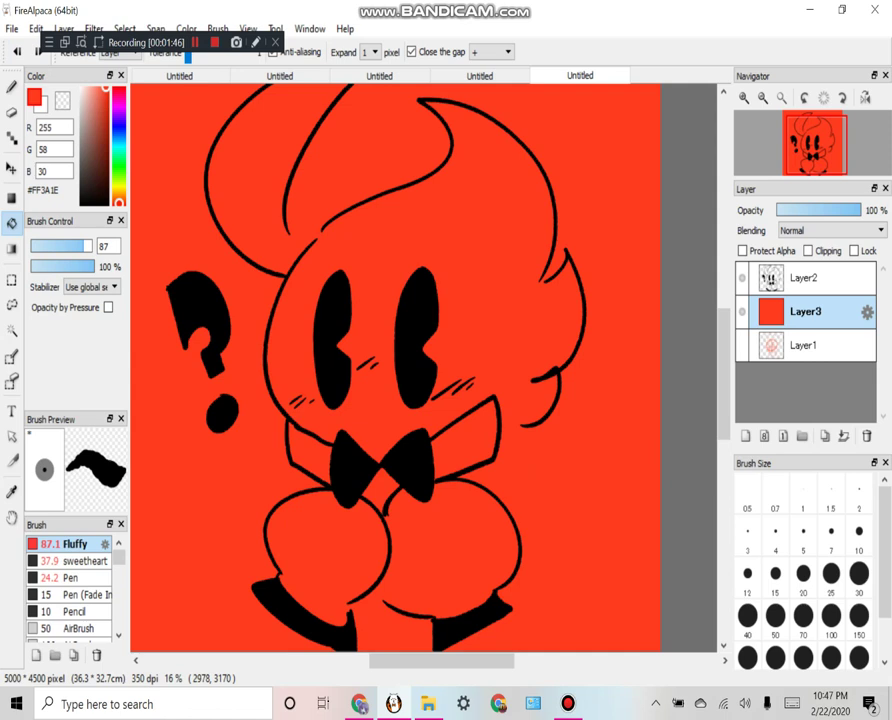
{"action": "key", "text": "b"}
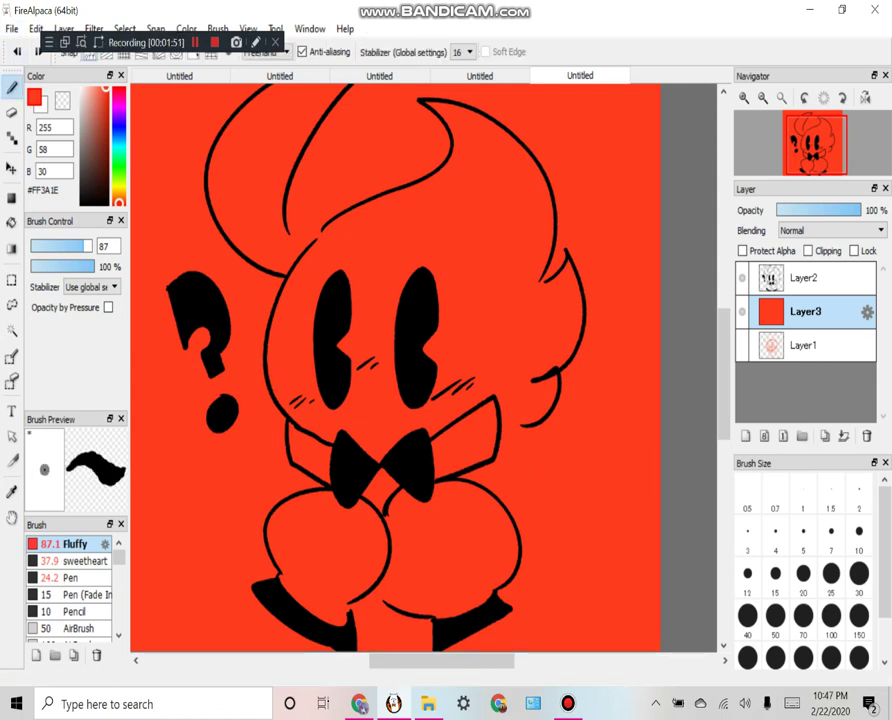
{"action": "key", "text": "ctrl+z"}
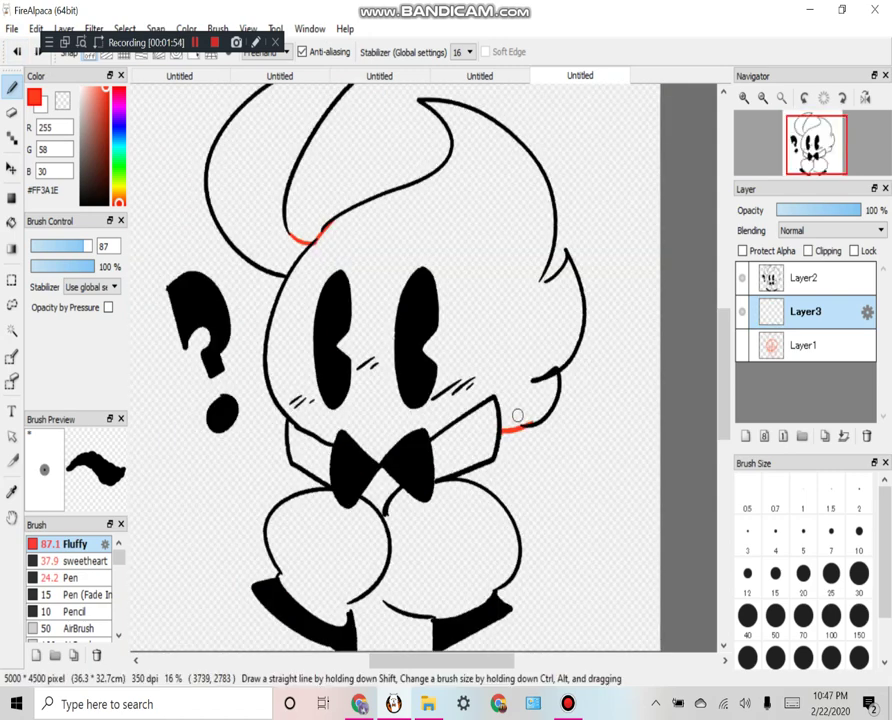
Close the outline gap at the notch where the large hair tuft meets the side tuft with a red-orange brush stroke.
{"action": "scroll", "coordinate": [450, 144], "scroll_direction": "down", "scroll_amount": 1}
{"action": "left_click_drag", "start_coordinate": [450, 144], "coordinate": [422, 239]}
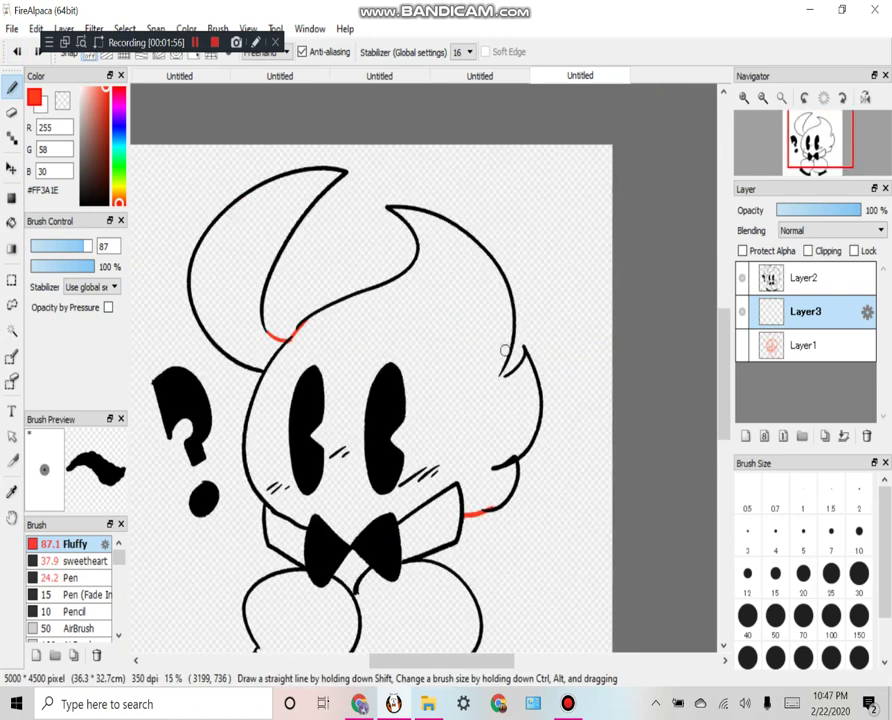
{"action": "left_click_drag", "start_coordinate": [499, 363], "coordinate": [506, 373]}
Try to fill the head with red-orange on Layer3, and undo the fill.
{"action": "key", "text": "g"}
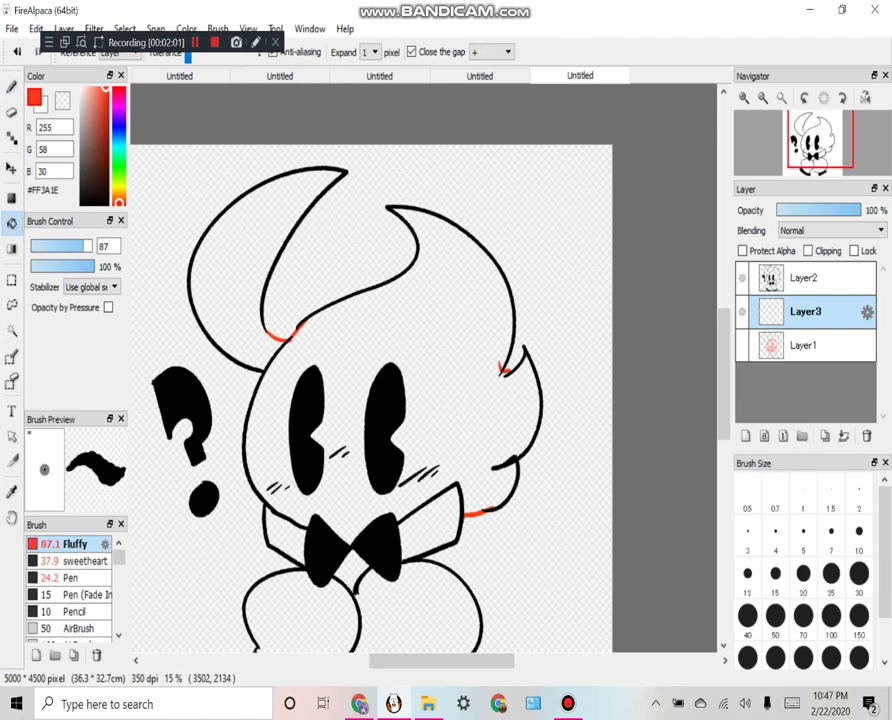
{"action": "left_click", "coordinate": [387, 465]}
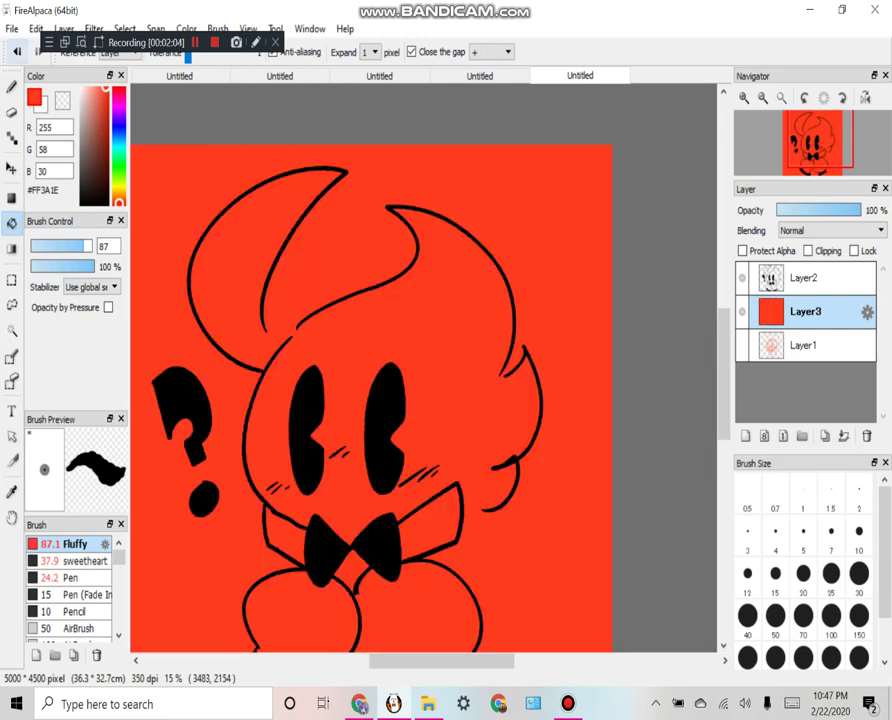
{"action": "key", "text": "ctrl+z"}
{"action": "key", "text": "b"}
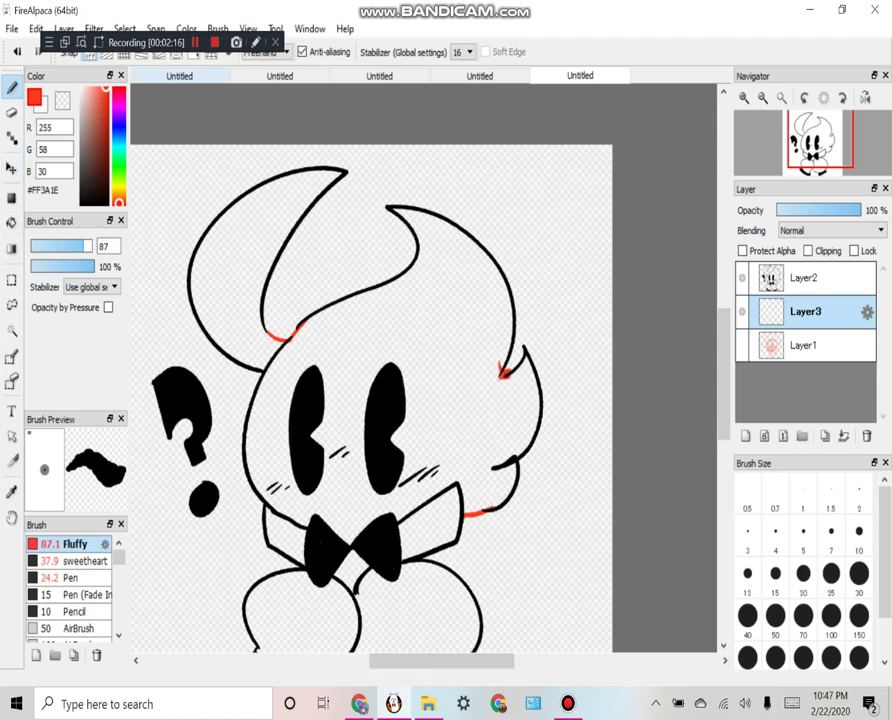
{"action": "left_click", "coordinate": [156, 29]}
{"action": "mouse_move", "coordinate": [248, 29]}
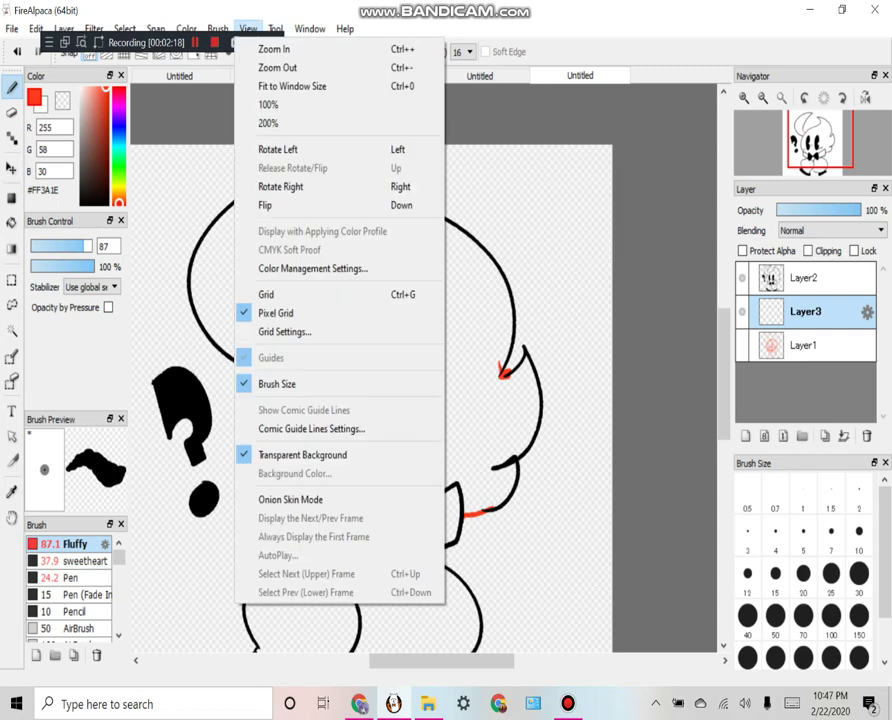
{"action": "left_click_drag", "start_coordinate": [150, 42], "coordinate": [339, 15]}
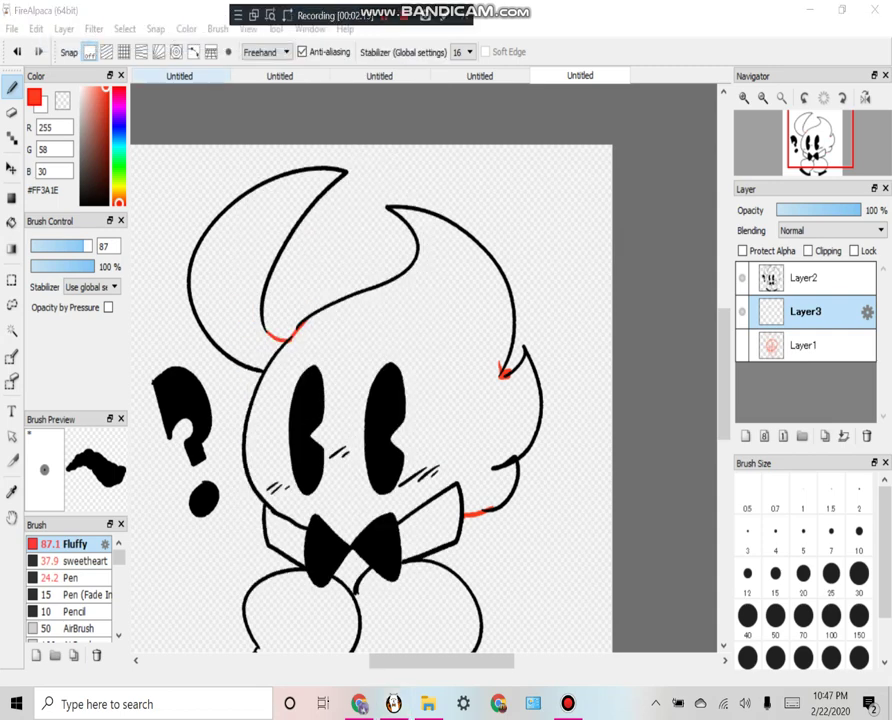
Set the bucket fill's reference to Canvas and fill the head and the tall curved hair tuft with red-orange on Layer3.
{"action": "key", "text": "f"}
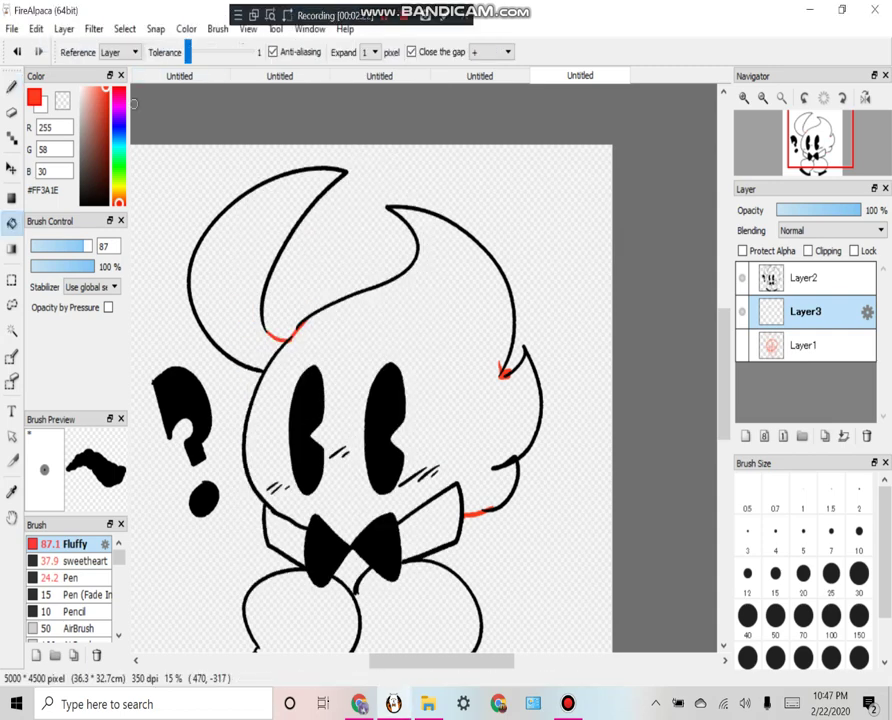
{"action": "left_click", "coordinate": [118, 52]}
{"action": "left_click", "coordinate": [112, 66]}
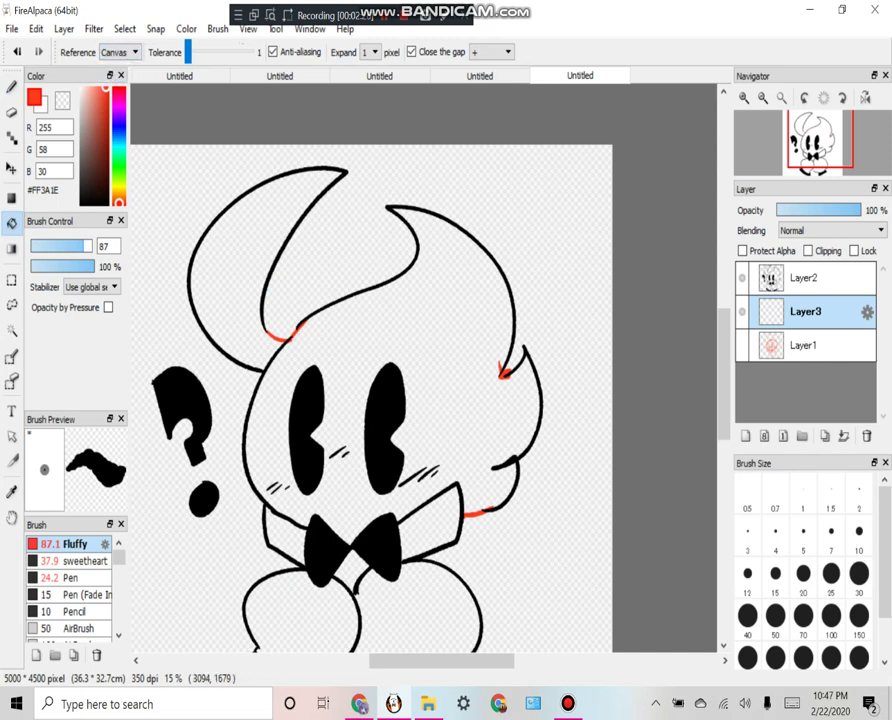
{"action": "left_click", "coordinate": [420, 315]}
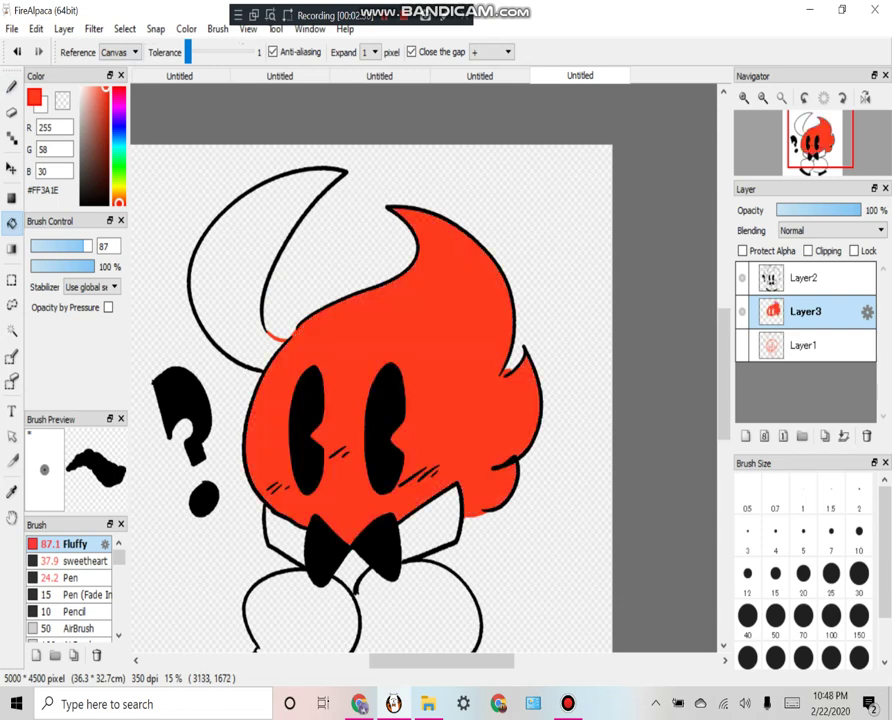
{"action": "left_click", "coordinate": [232, 222]}
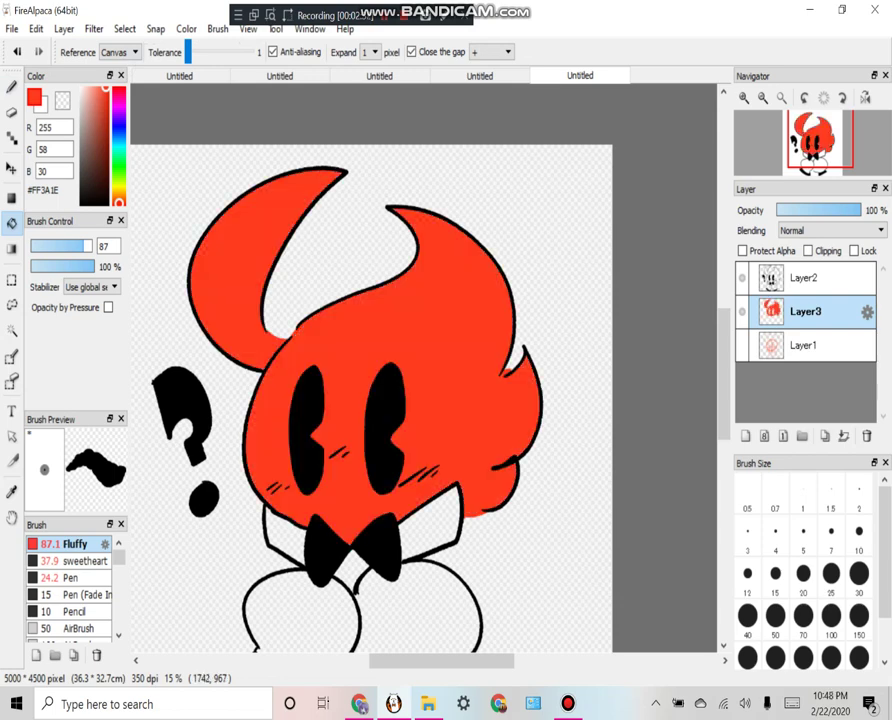
Fill the body, the rounded shapes below the bow tie and the collar pieces with white (#FFFFFF) on Layer3.
{"action": "key", "text": "x"}
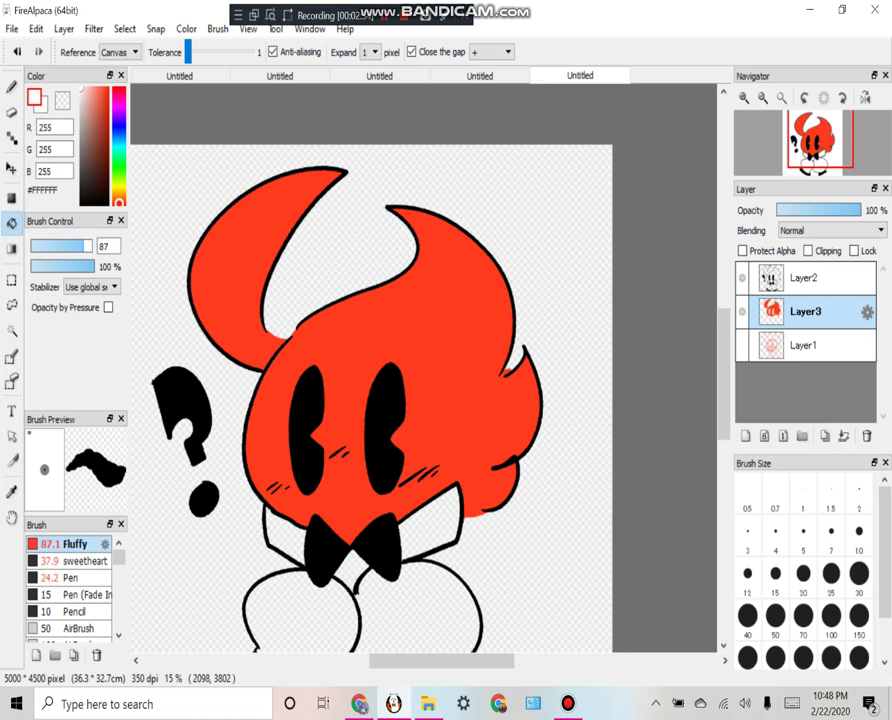
{"action": "left_click", "coordinate": [266, 619]}
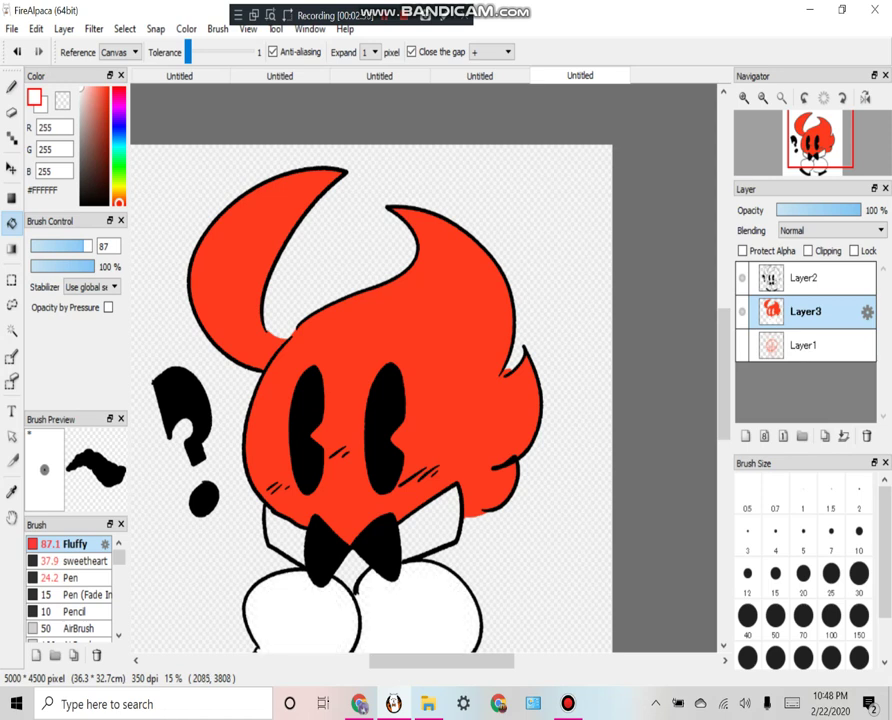
{"action": "left_click", "coordinate": [437, 522]}
{"action": "left_click", "coordinate": [349, 564]}
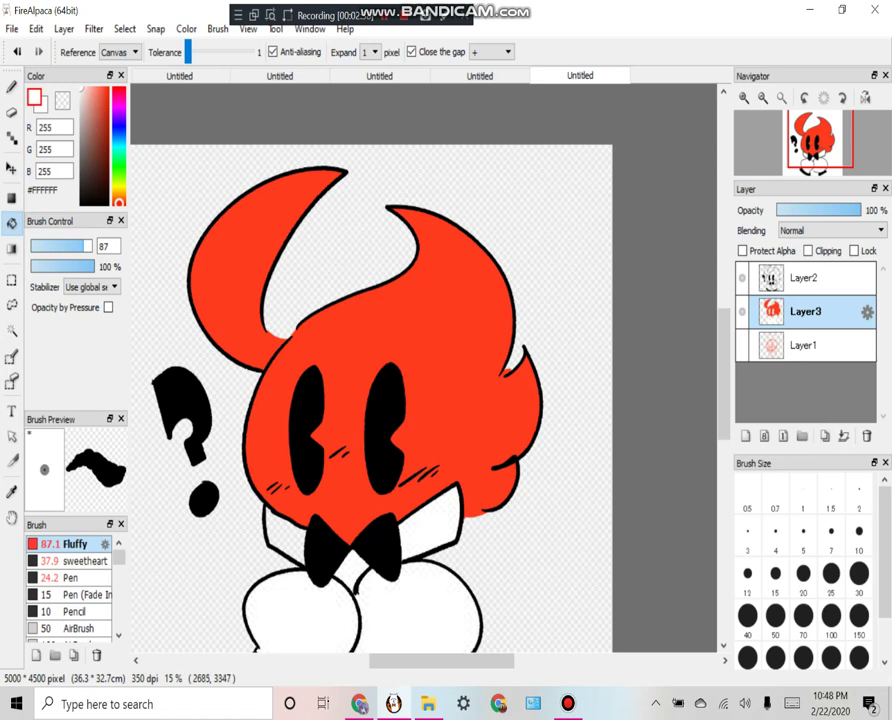
{"action": "left_click", "coordinate": [284, 531]}
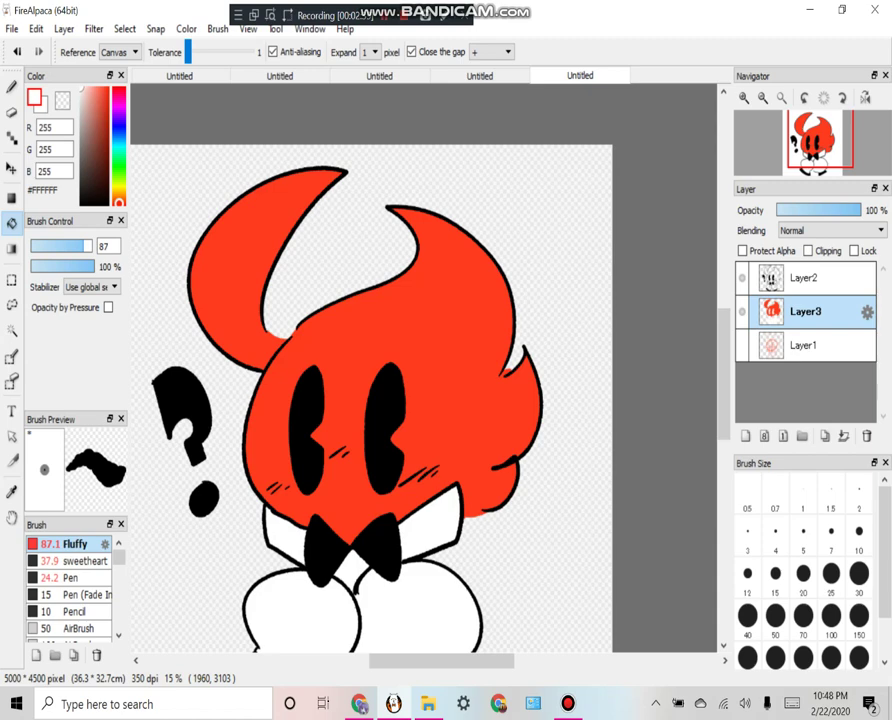
Join the open outline between the two rounded shapes below the bow tie with a black (#000000) brush stroke.
{"action": "scroll", "coordinate": [500, 572], "scroll_direction": "down", "scroll_amount": 1}
{"action": "scroll", "coordinate": [580, 192], "scroll_direction": "down", "scroll_amount": 2}
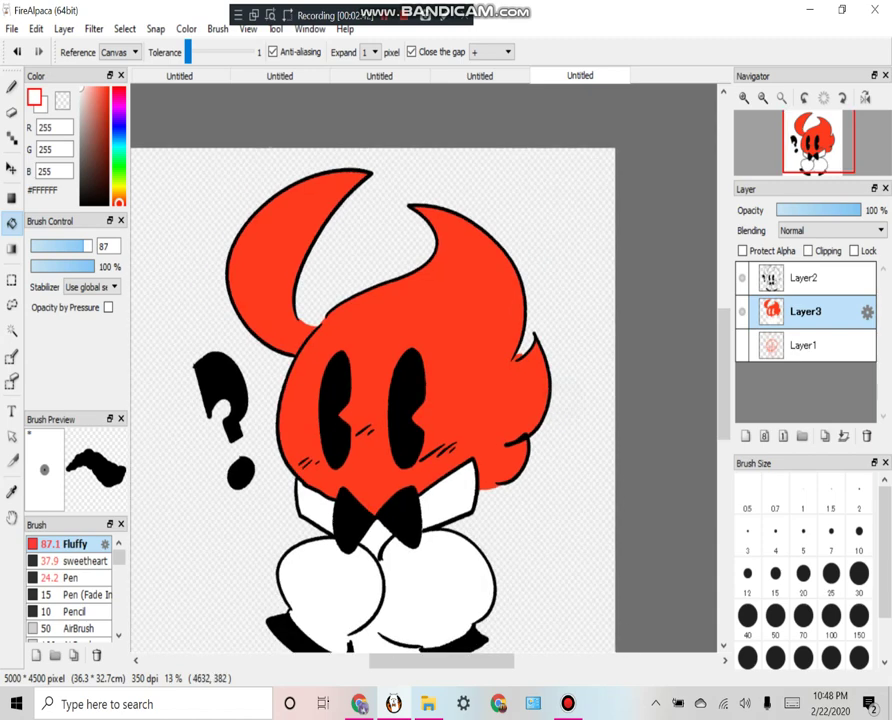
{"action": "mouse_move", "coordinate": [723, 376]}
{"action": "left_mouse_down"}
{"action": "mouse_move", "coordinate": [723, 427]}
{"action": "mouse_move", "coordinate": [723, 379]}
{"action": "left_mouse_up"}
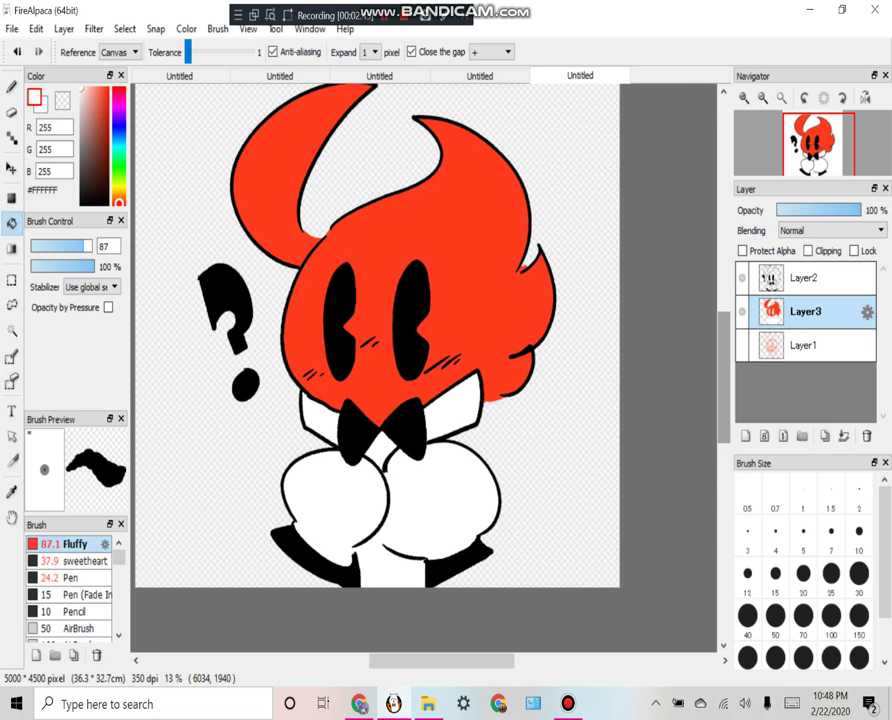
{"action": "left_click", "coordinate": [82, 203]}
{"action": "left_click", "coordinate": [12, 88]}
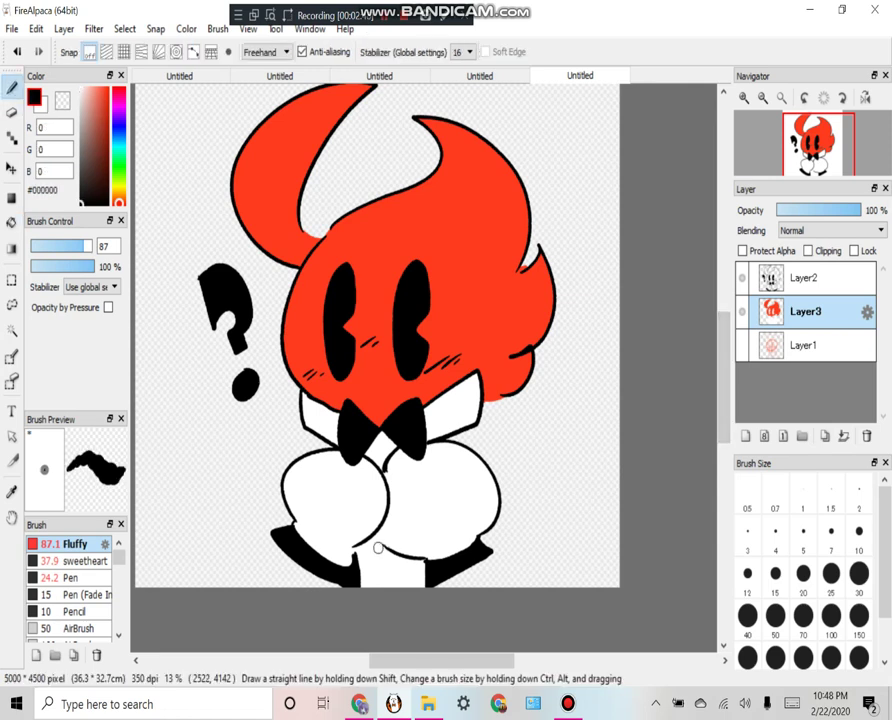
{"action": "mouse_move", "coordinate": [346, 559]}
{"action": "left_mouse_down"}
{"action": "mouse_move", "coordinate": [380, 542]}
{"action": "mouse_move", "coordinate": [354, 561]}
{"action": "mouse_move", "coordinate": [379, 530]}
{"action": "mouse_move", "coordinate": [391, 550]}
{"action": "left_mouse_up"}
{"action": "left_click", "coordinate": [16, 53]}
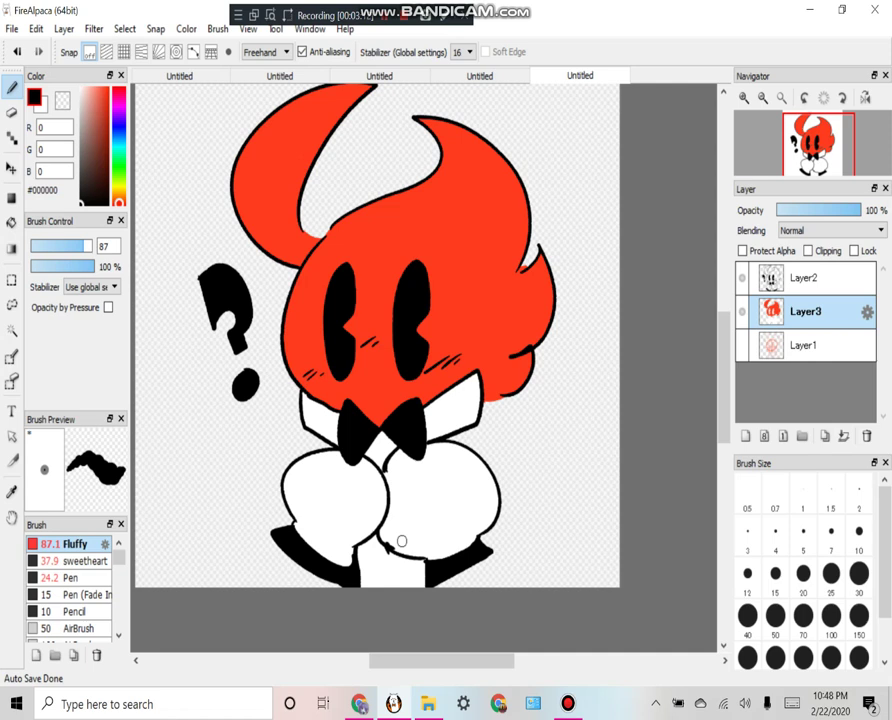
On Layer2, set the brush size to 165, hand-letter "hello" below the question mark and draw a heart outline across from it.
{"action": "left_click", "coordinate": [808, 279]}
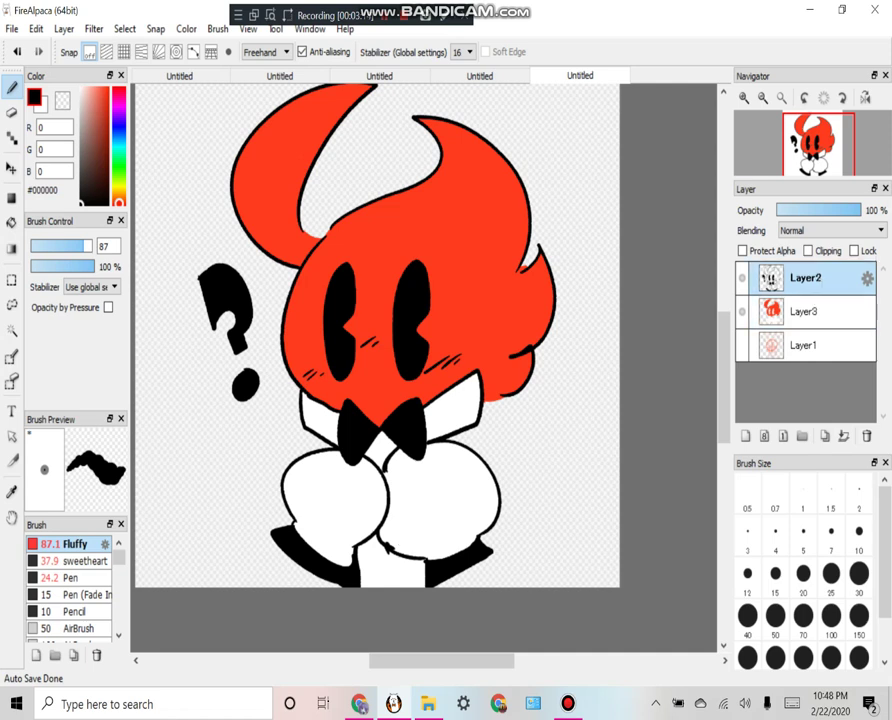
{"action": "left_click", "coordinate": [90, 246]}
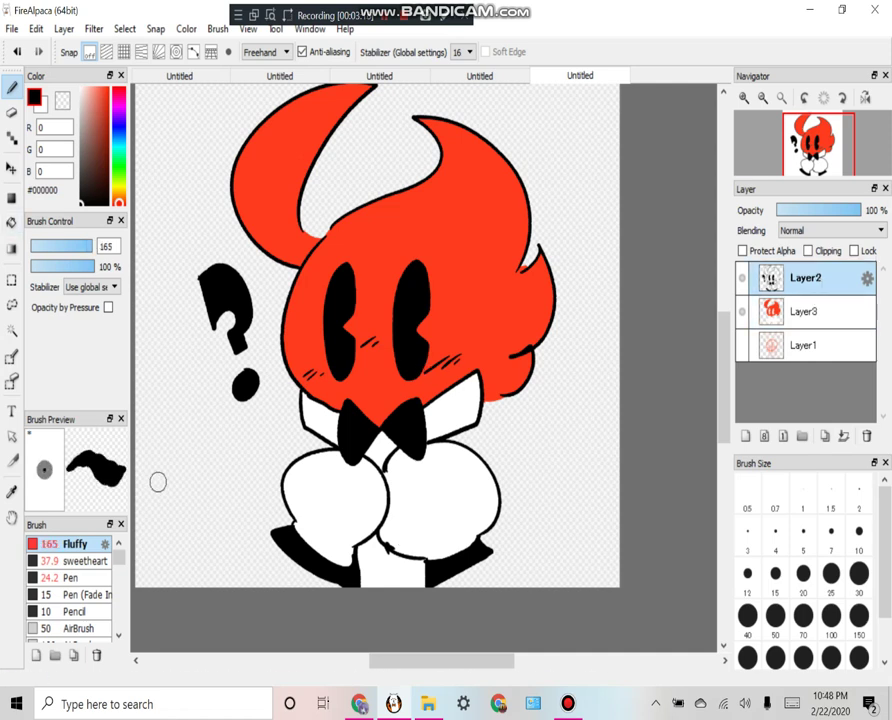
{"action": "mouse_move", "coordinate": [153, 472]}
{"action": "left_mouse_down"}
{"action": "mouse_move", "coordinate": [171, 524]}
{"action": "mouse_move", "coordinate": [161, 498]}
{"action": "mouse_move", "coordinate": [166, 516]}
{"action": "mouse_move", "coordinate": [182, 514]}
{"action": "mouse_move", "coordinate": [184, 502]}
{"action": "mouse_move", "coordinate": [167, 502]}
{"action": "mouse_move", "coordinate": [181, 508]}
{"action": "mouse_move", "coordinate": [212, 492]}
{"action": "left_mouse_up"}
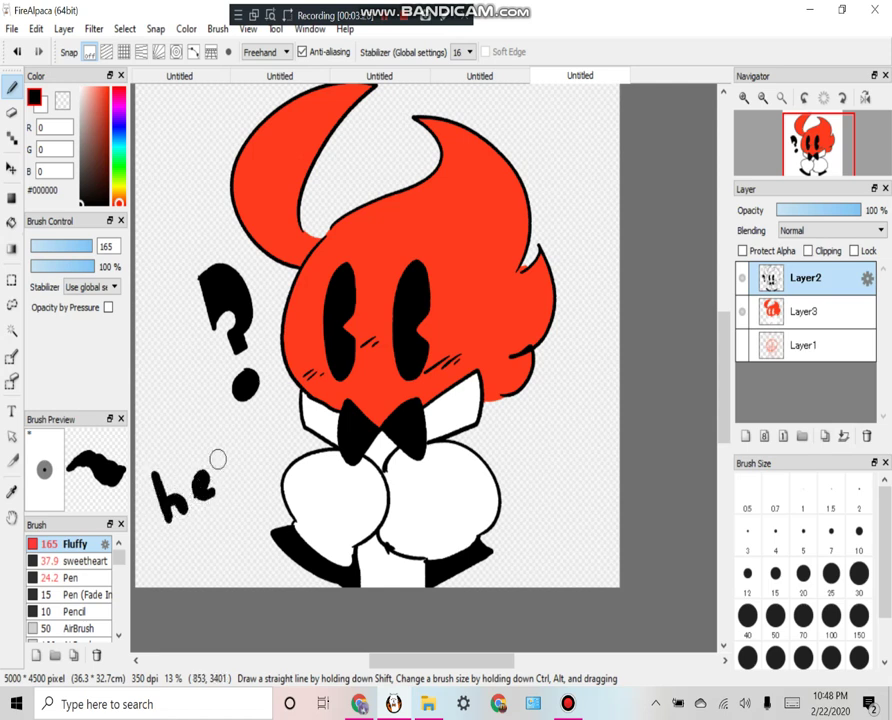
{"action": "mouse_move", "coordinate": [233, 448]}
{"action": "left_mouse_down"}
{"action": "mouse_move", "coordinate": [226, 481]}
{"action": "mouse_move", "coordinate": [264, 437]}
{"action": "left_mouse_up"}
{"action": "mouse_move", "coordinate": [551, 455]}
{"action": "left_mouse_down"}
{"action": "mouse_move", "coordinate": [547, 431]}
{"action": "mouse_move", "coordinate": [558, 460]}
{"action": "mouse_move", "coordinate": [544, 470]}
{"action": "left_mouse_up"}
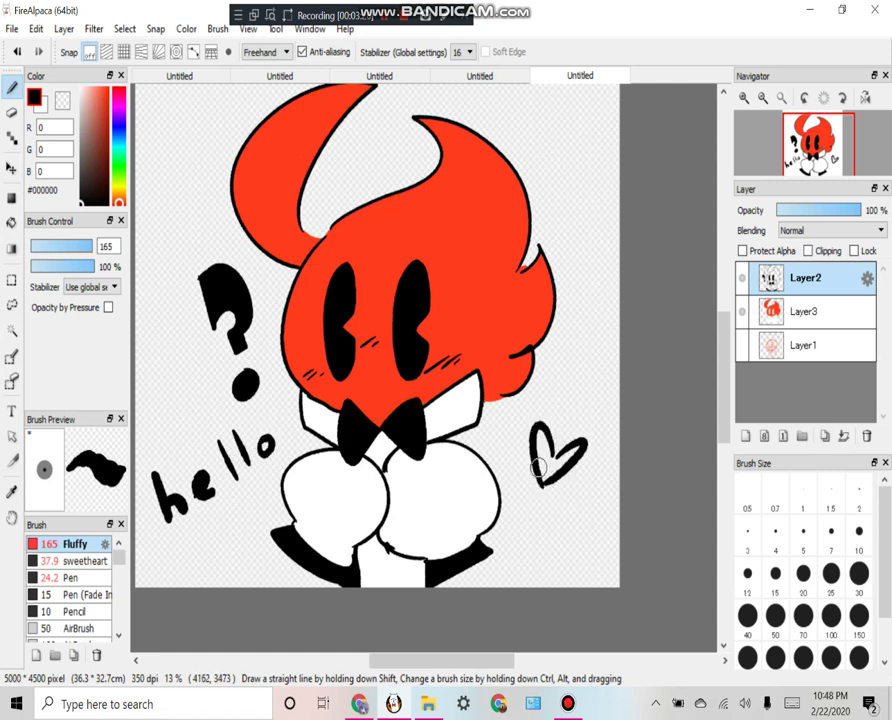